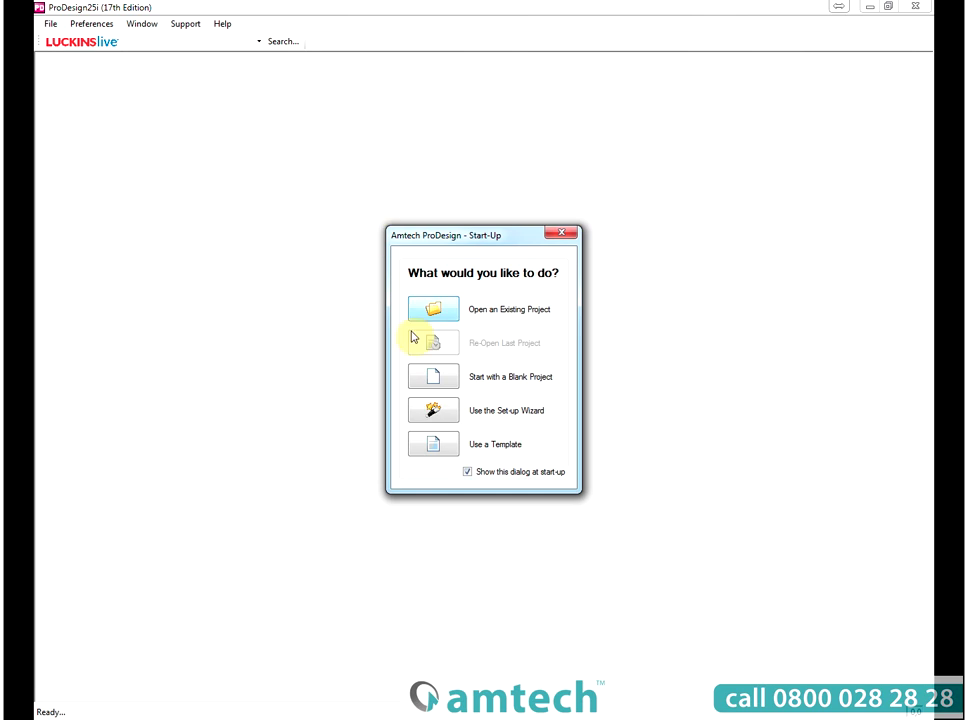
Step: Start a blank project so the empty drawing Untitled1.p17 is ready
left_click(431, 379)
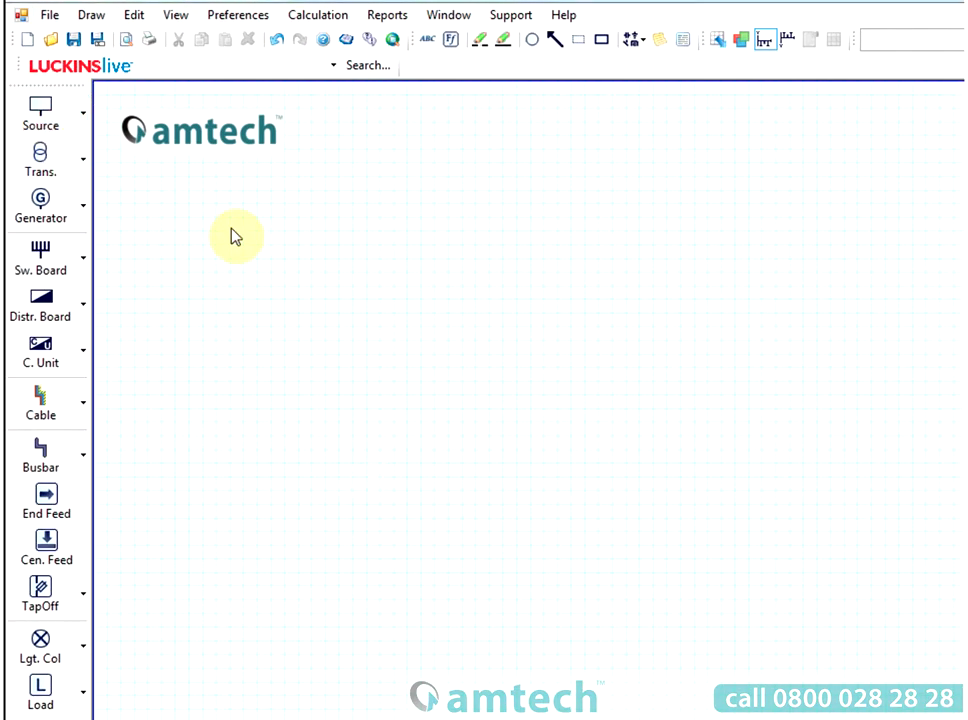
Step: Place Source-1, switchboard Sb-1 beneath it, end feed EF-1 and tap-offs TO-1 and TO-2
left_click(39, 115)
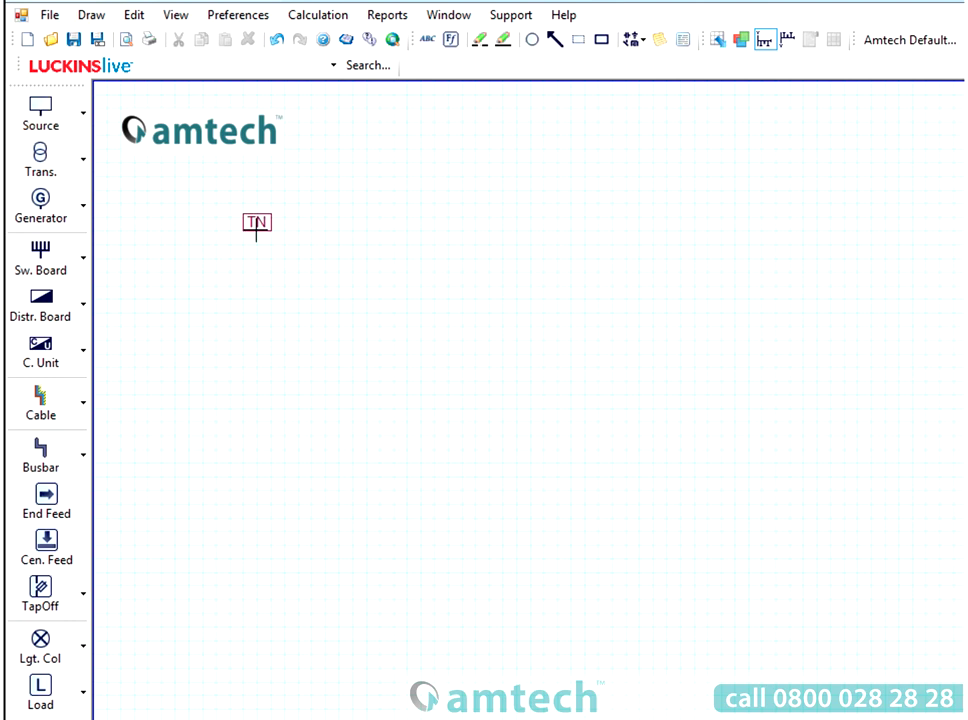
left_click(325, 255)
left_click(35, 268)
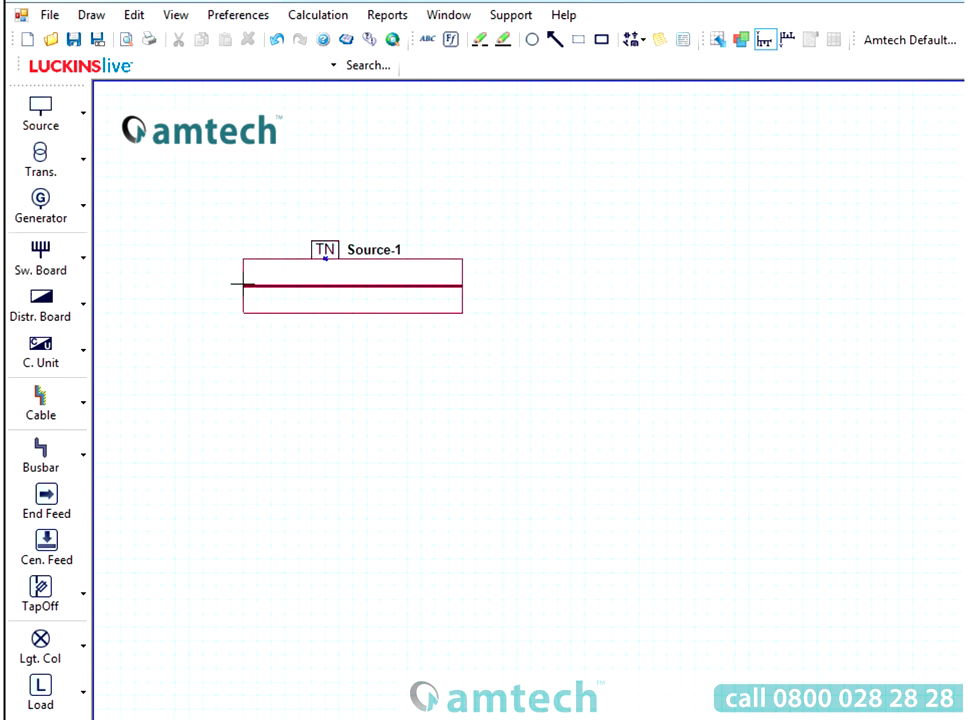
left_click(325, 258)
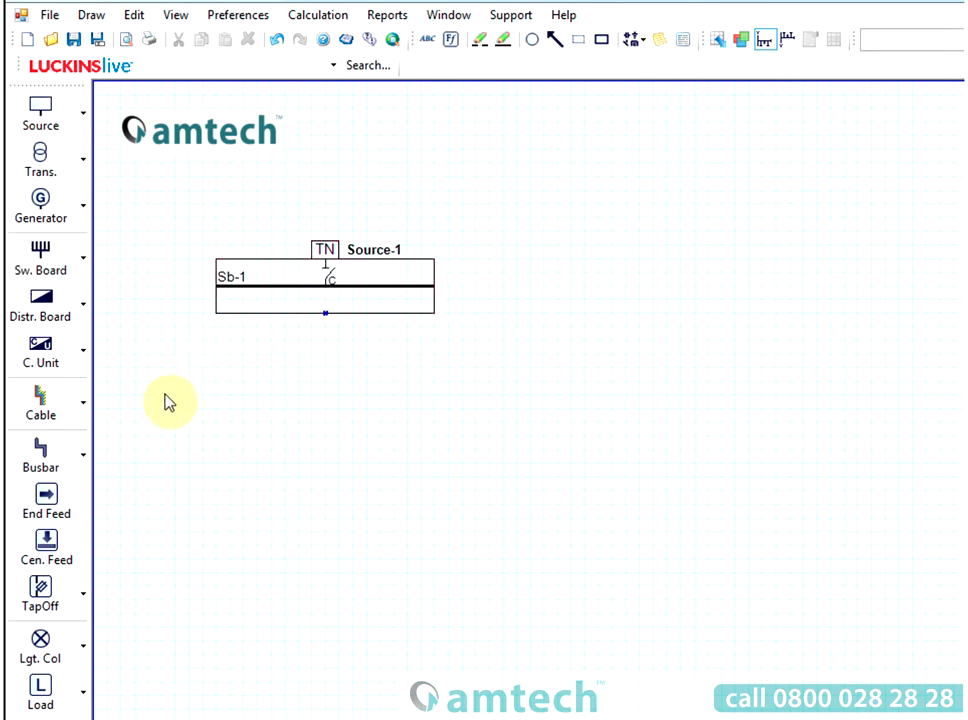
left_click(47, 498)
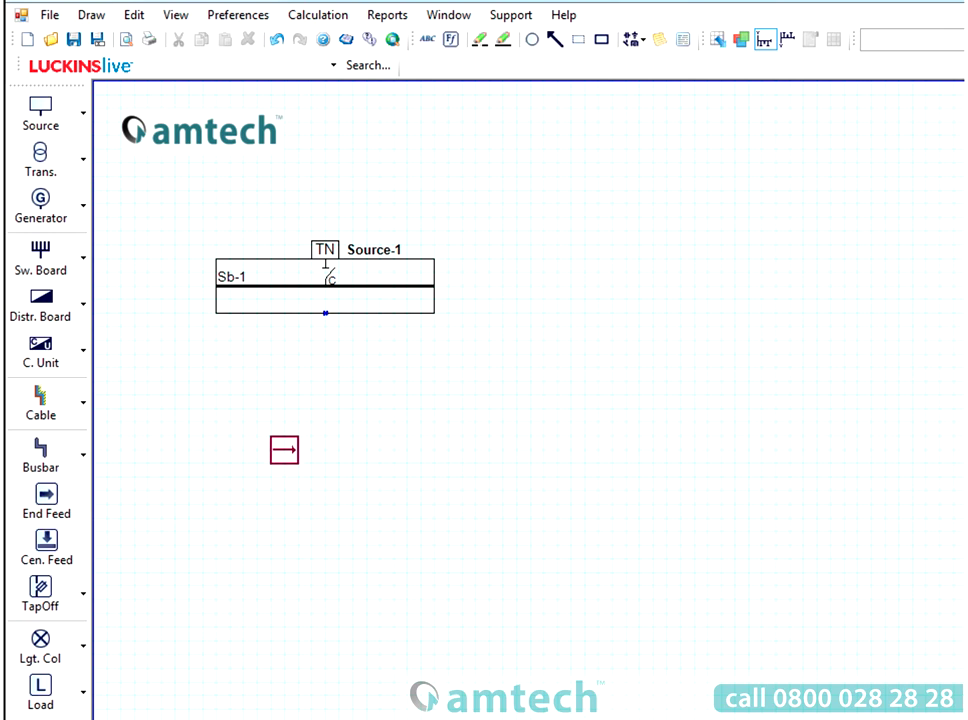
left_click(47, 590)
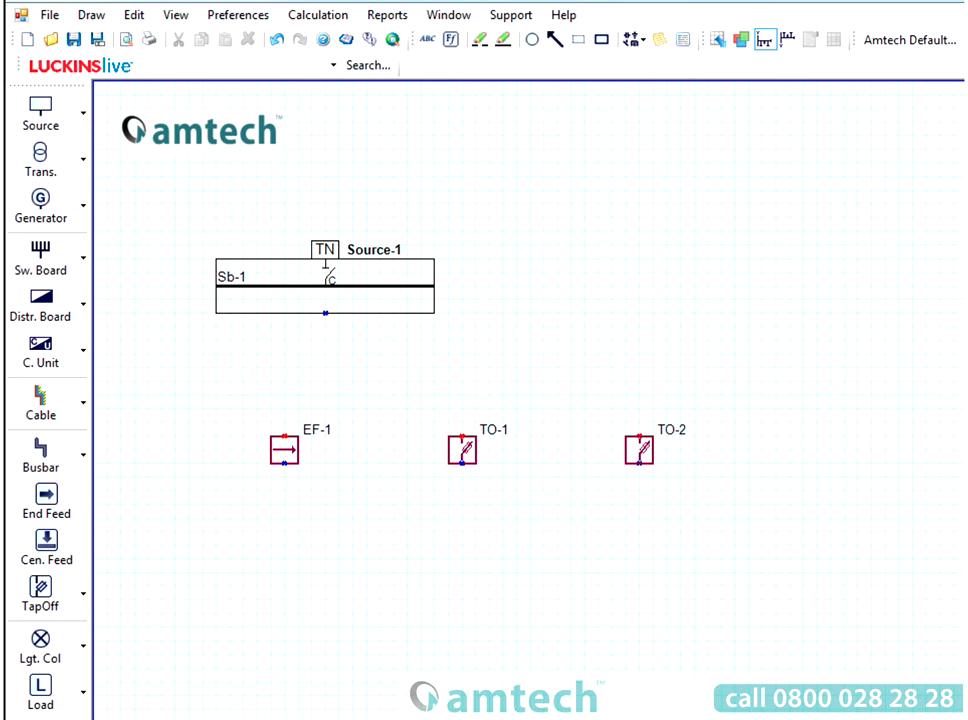
Step: Cable Sb-1 to EF-1 and run busbar BB-1 from EF-1 through TO-1 to TO-2
left_click(34, 398)
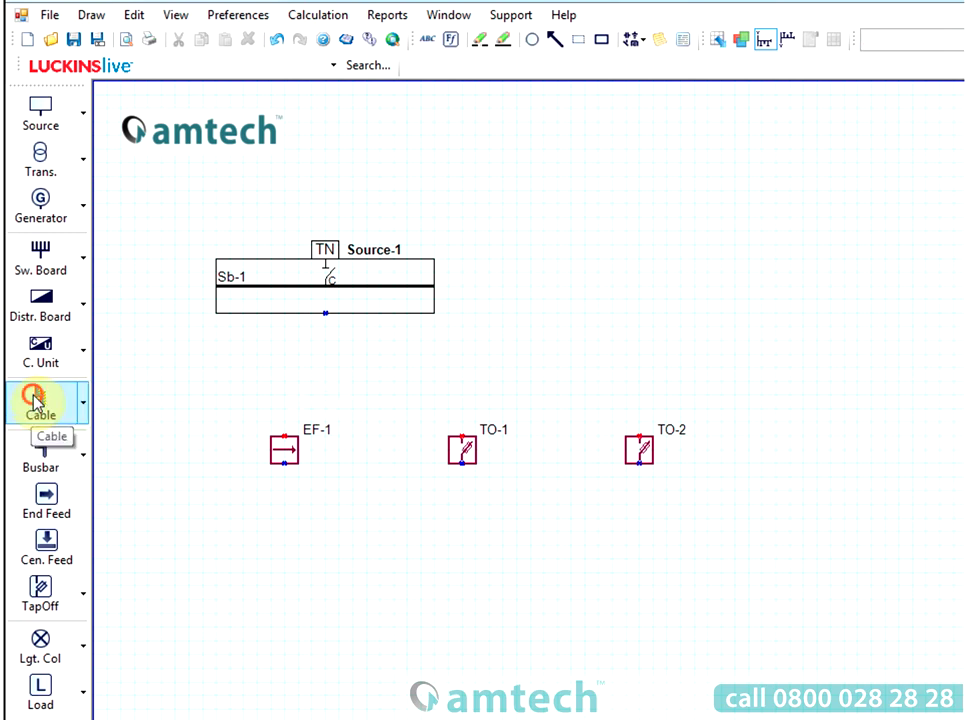
left_click(283, 313)
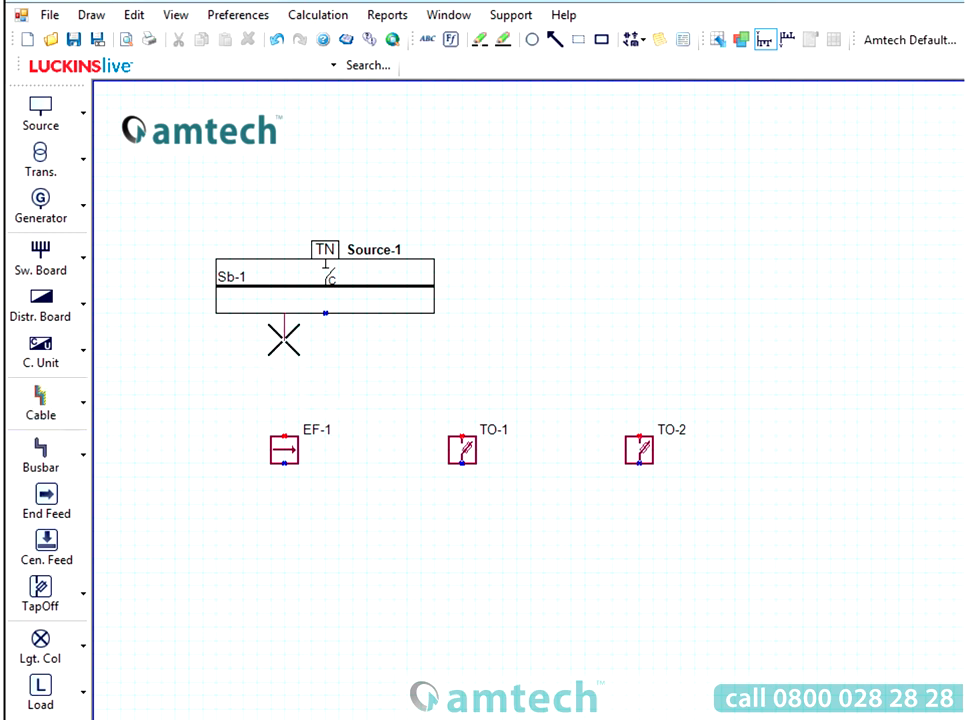
left_click(284, 437)
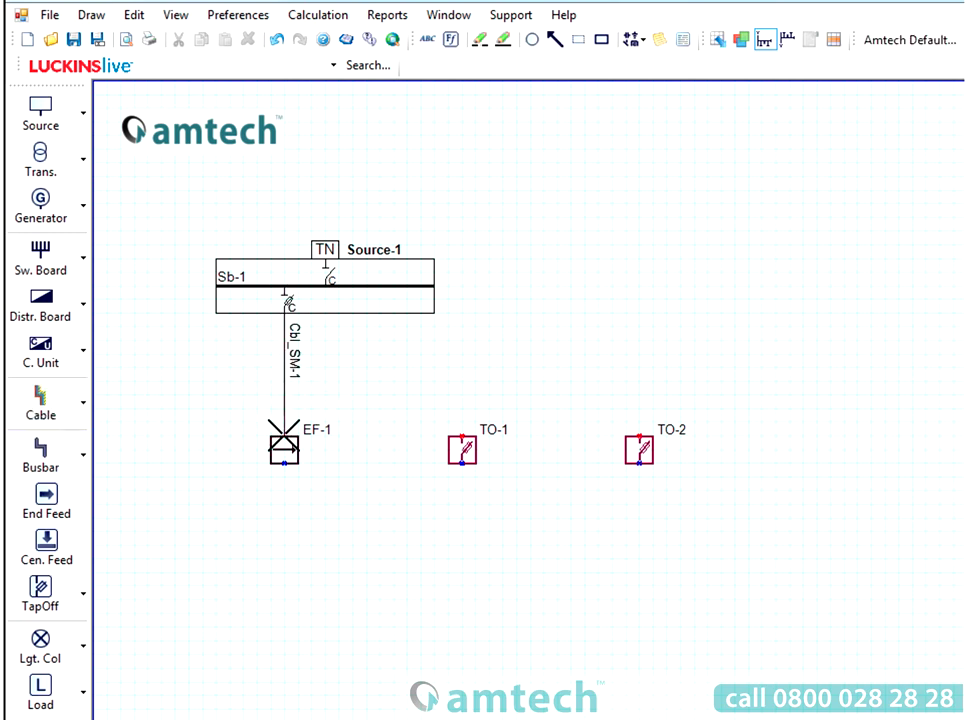
left_click(63, 452)
left_click(288, 449)
left_click(462, 449)
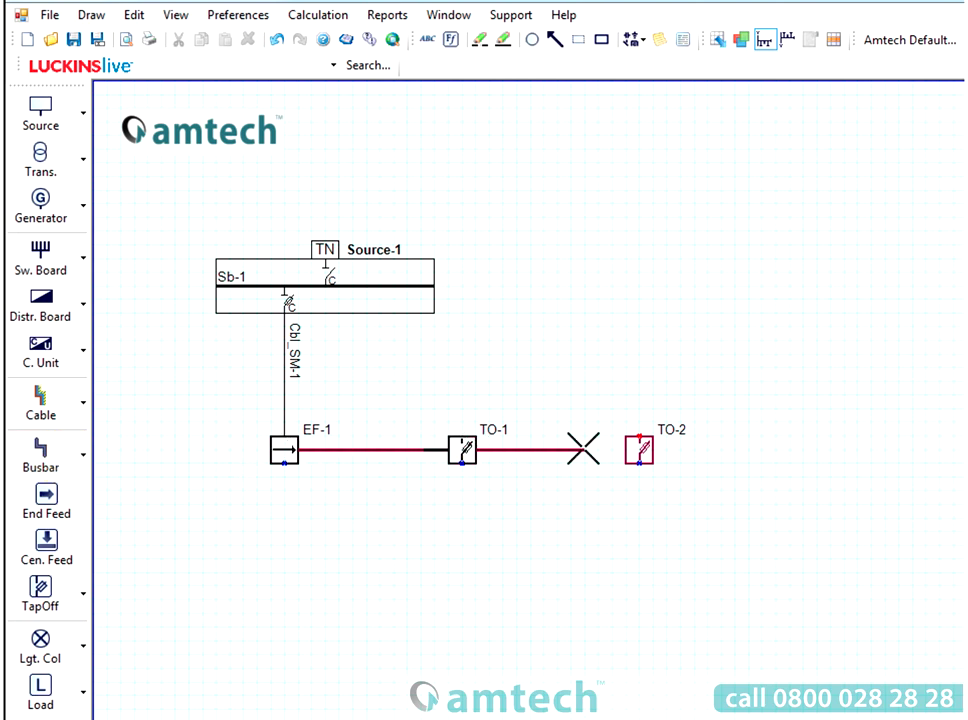
left_click(618, 449)
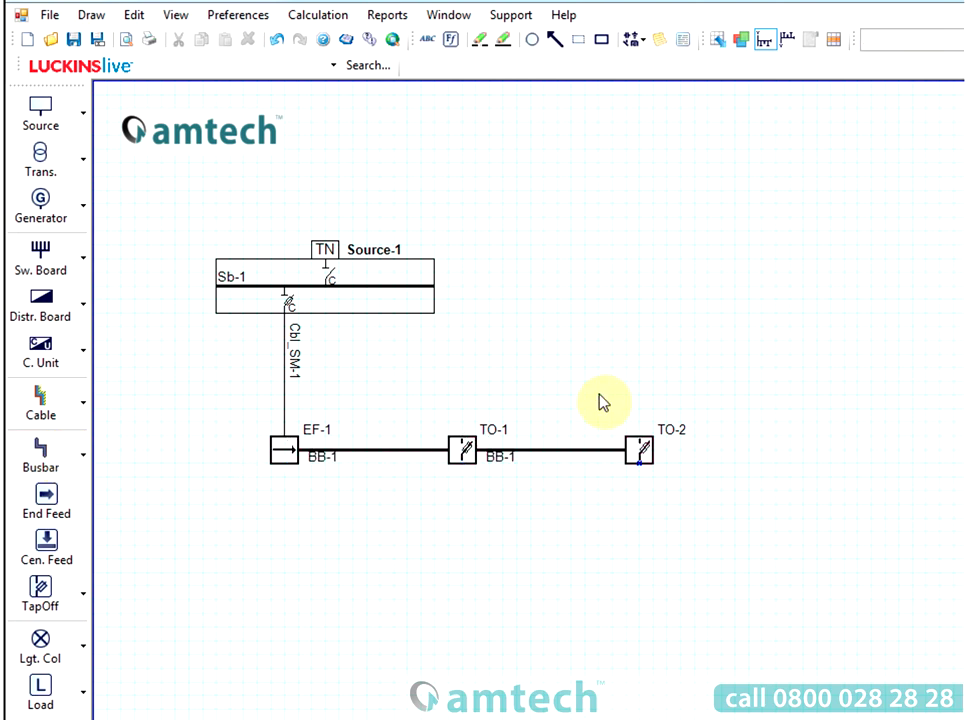
Step: Place distribution board DB-1 and Load-1 below TO-2
left_click(16, 320)
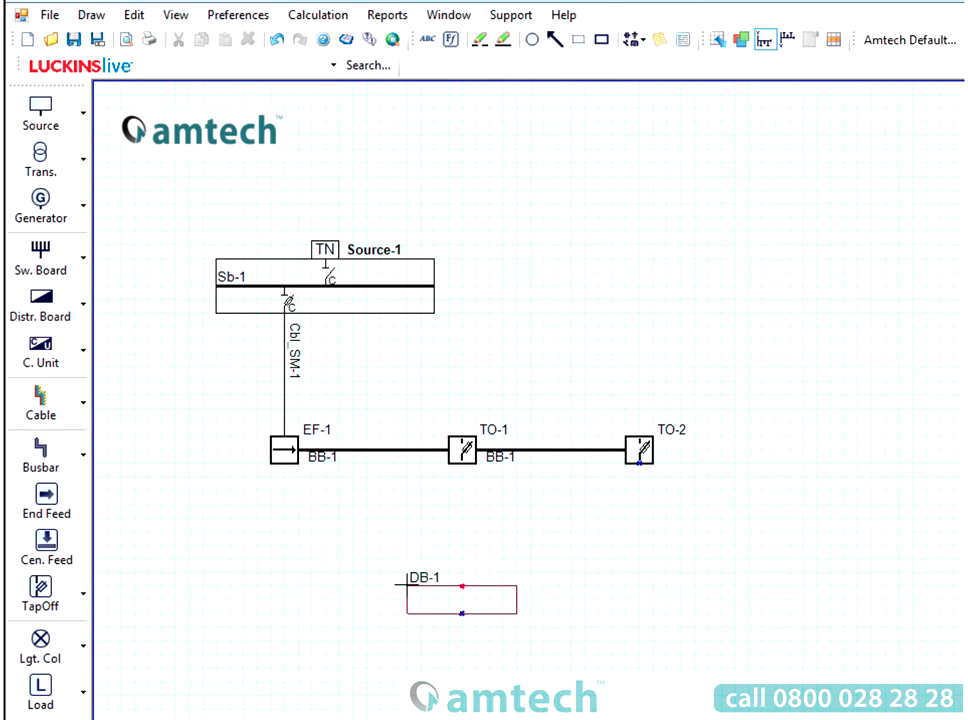
left_click(40, 690)
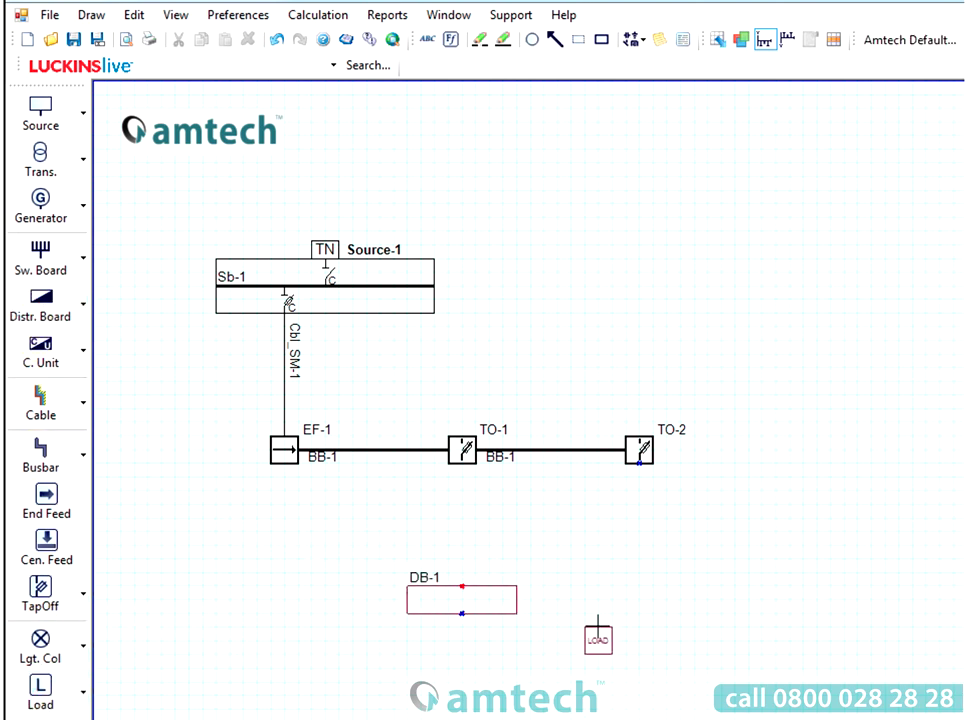
left_click(640, 597)
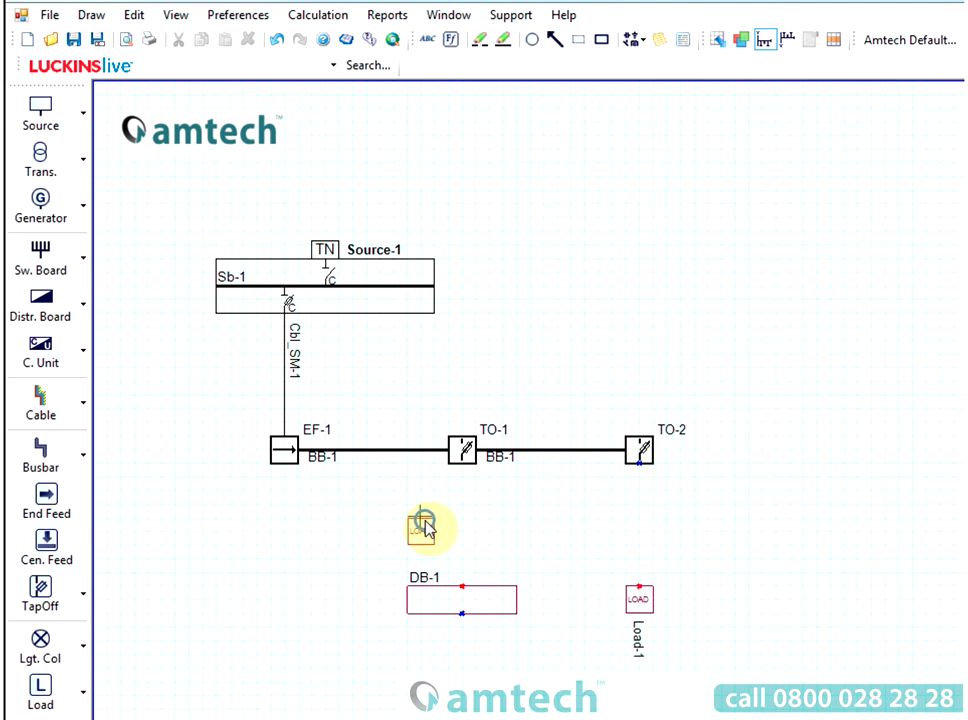
Step: Cable TO-1 to DB-1 and TO-2 to Load-1
left_click(42, 410)
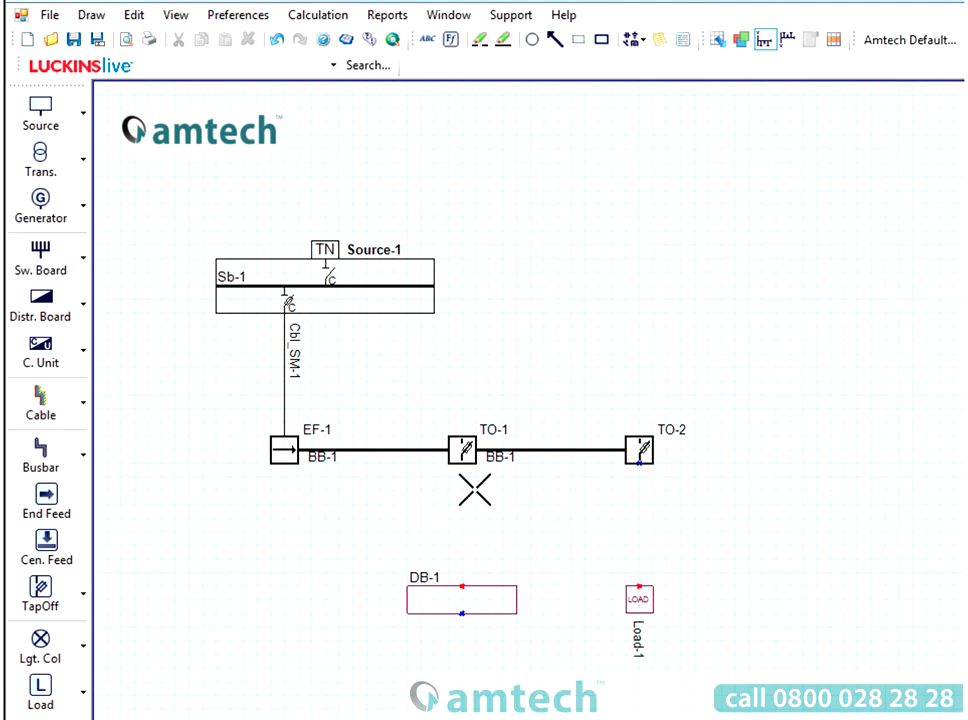
left_click(461, 451)
left_click(459, 569)
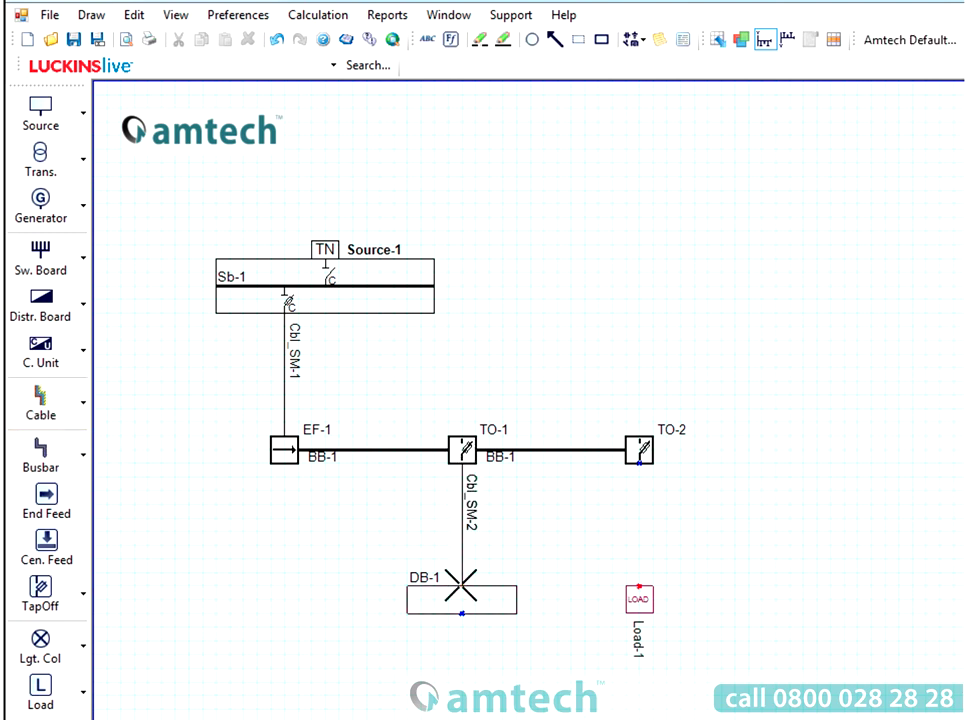
left_click(537, 378)
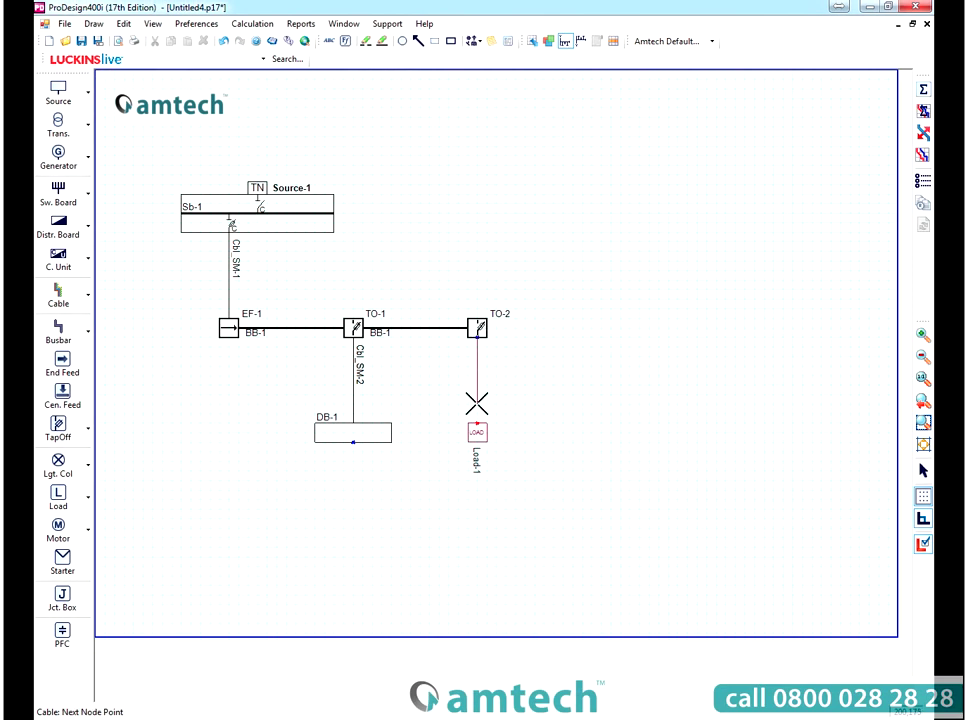
left_click(537, 484)
right_click(512, 428)
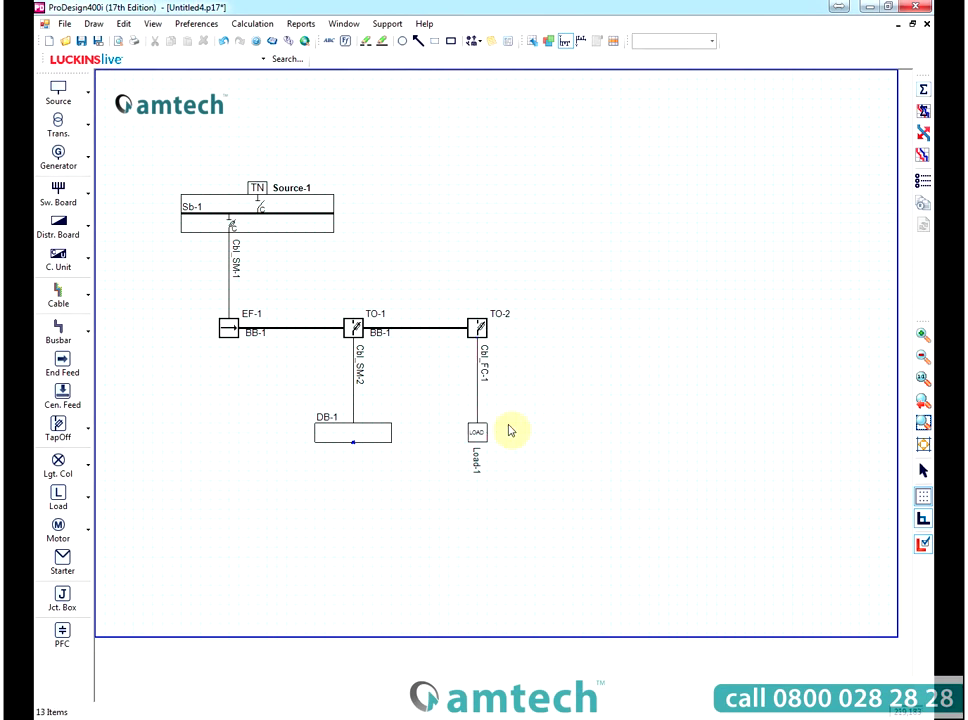
left_click(481, 431)
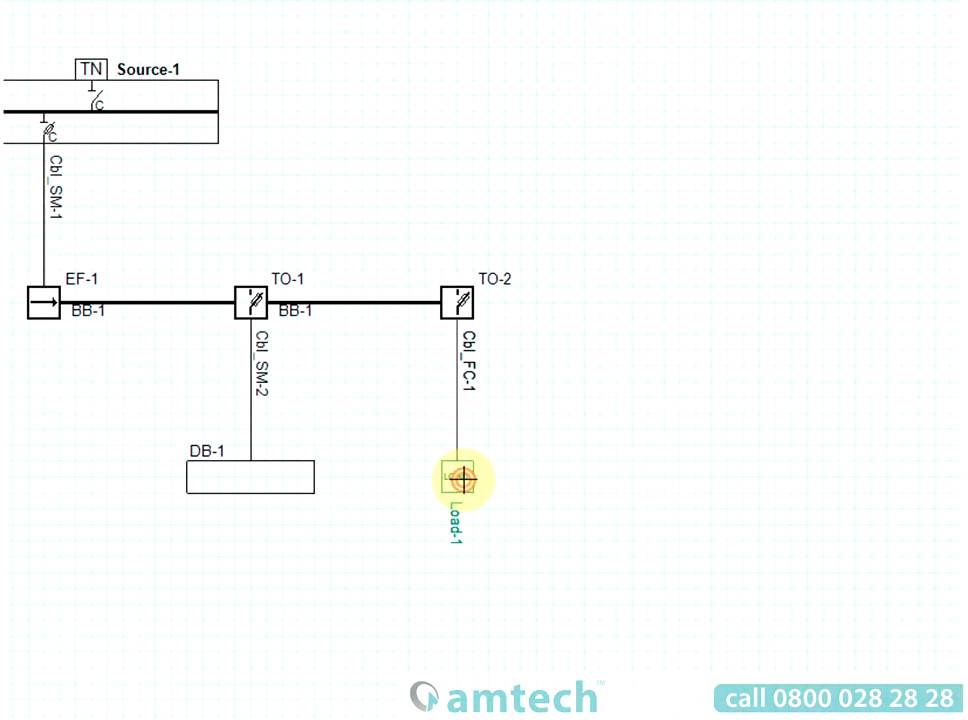
double_click(461, 480)
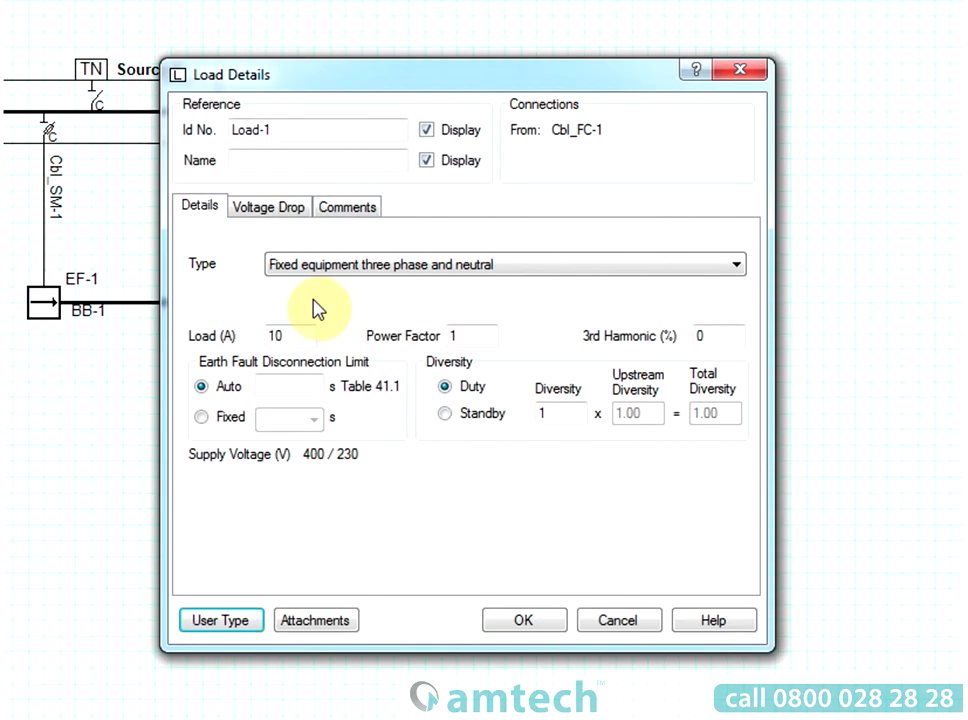
left_click(289, 211)
left_click(199, 208)
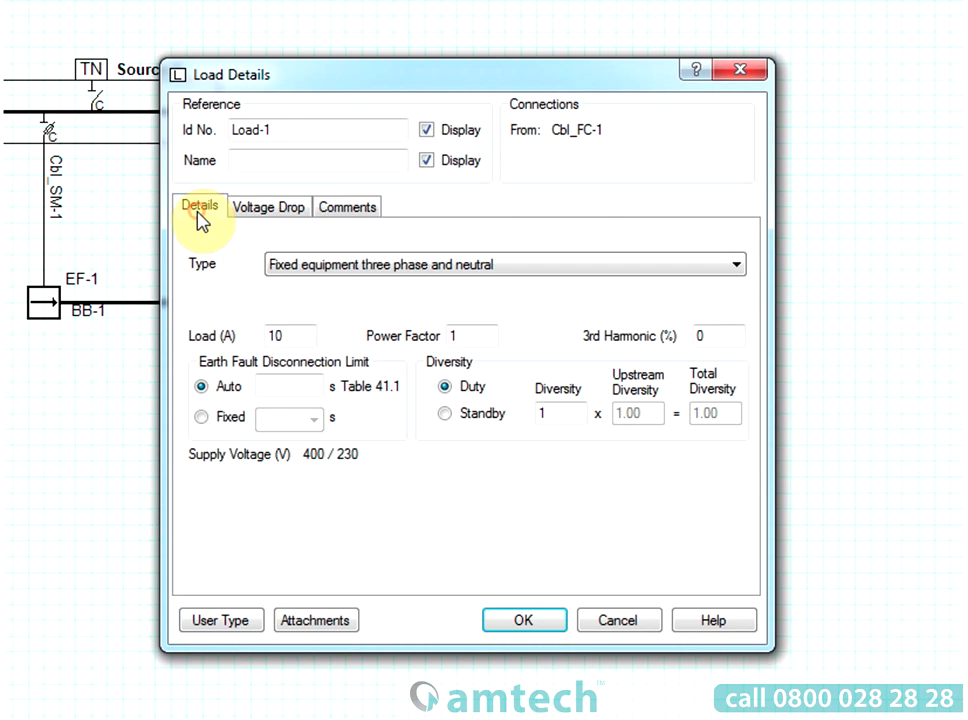
left_click(510, 590)
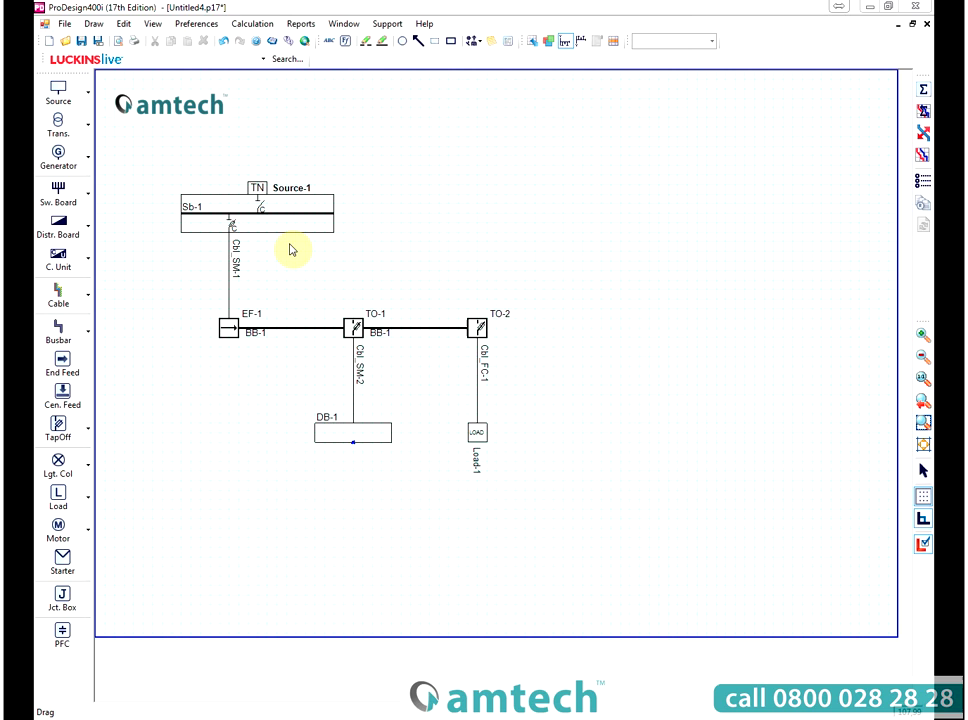
Step: Give Source-1 a 185 mm², 25 m service cable, recalculating fault level to 14 kA
double_click(262, 193)
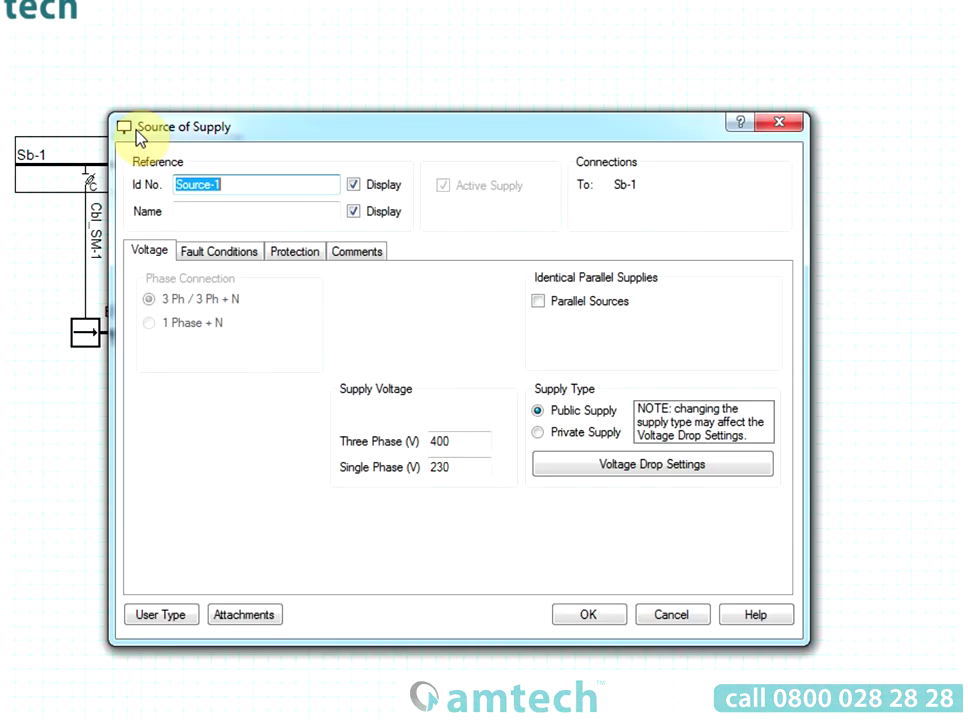
left_click(217, 255)
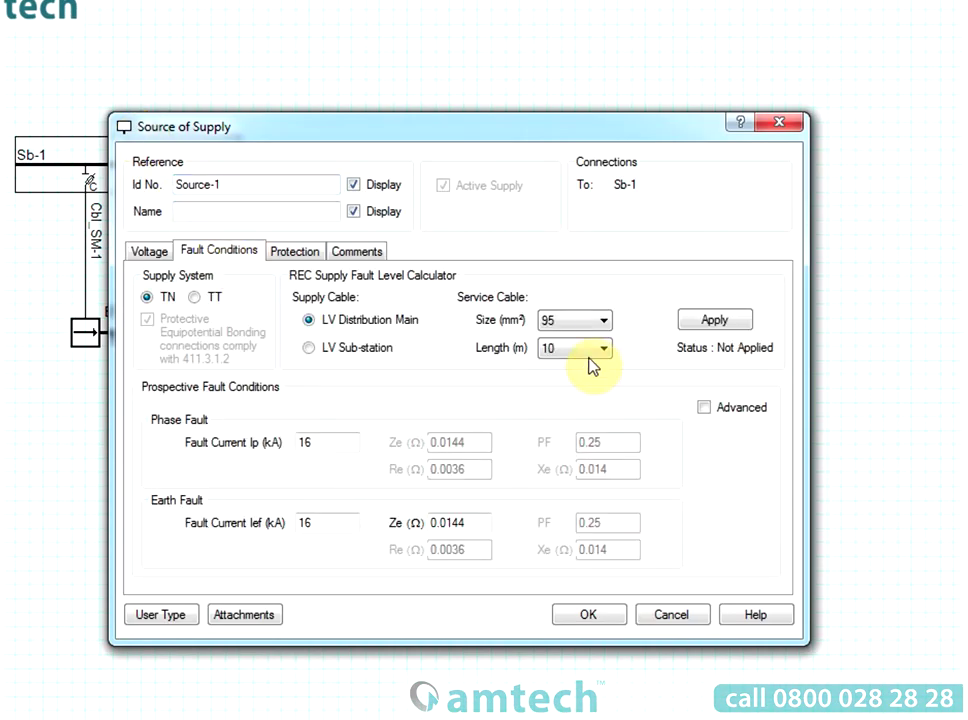
left_click(602, 321)
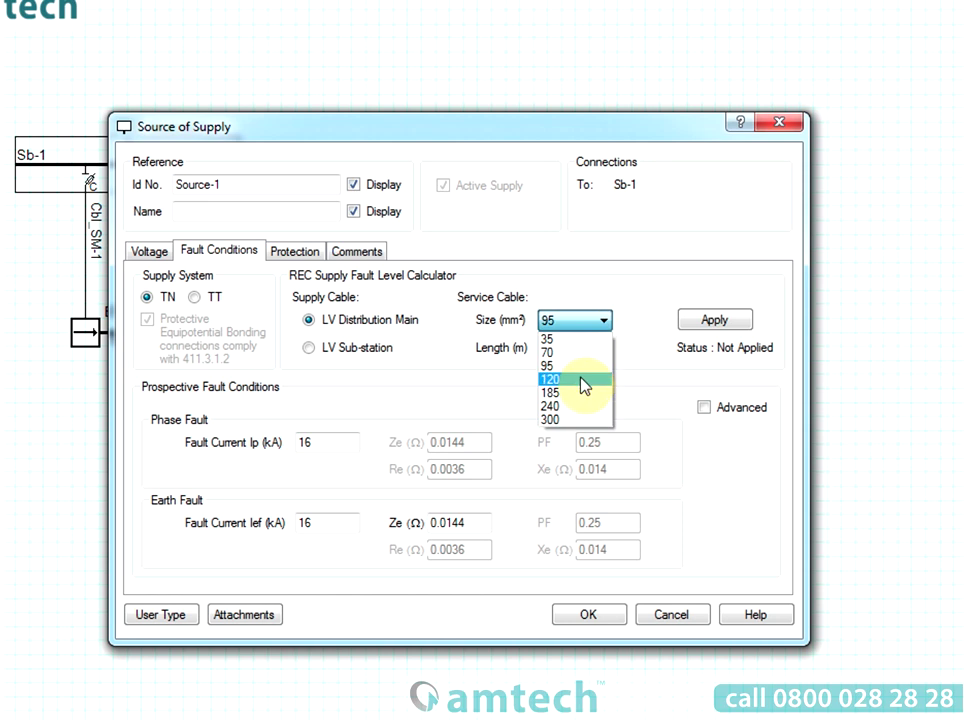
left_click(580, 393)
left_click(605, 349)
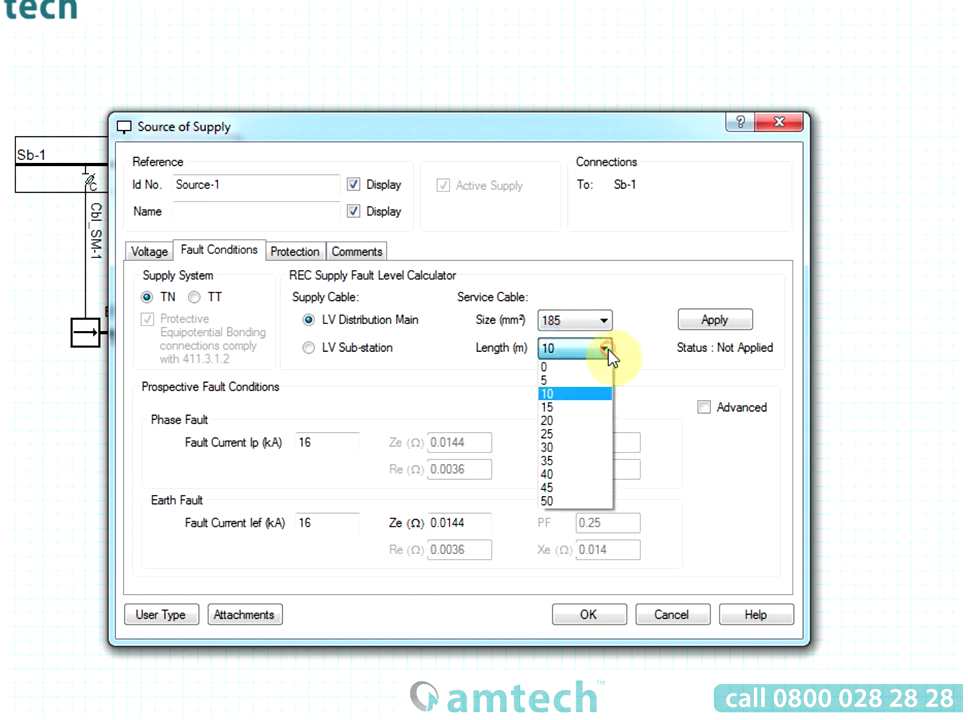
left_click(576, 436)
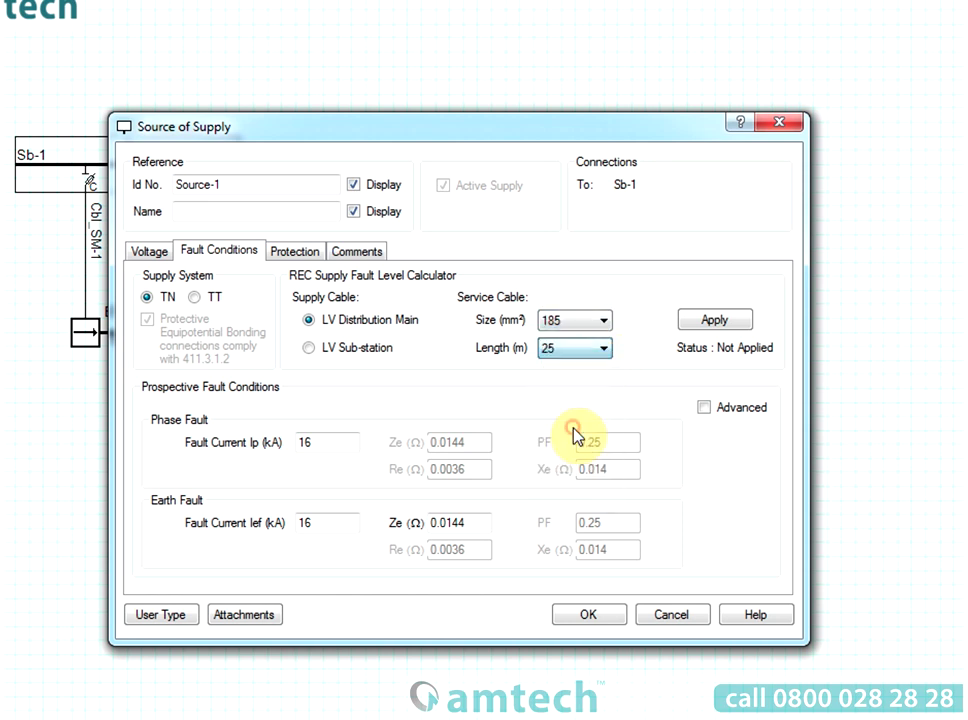
left_click(719, 322)
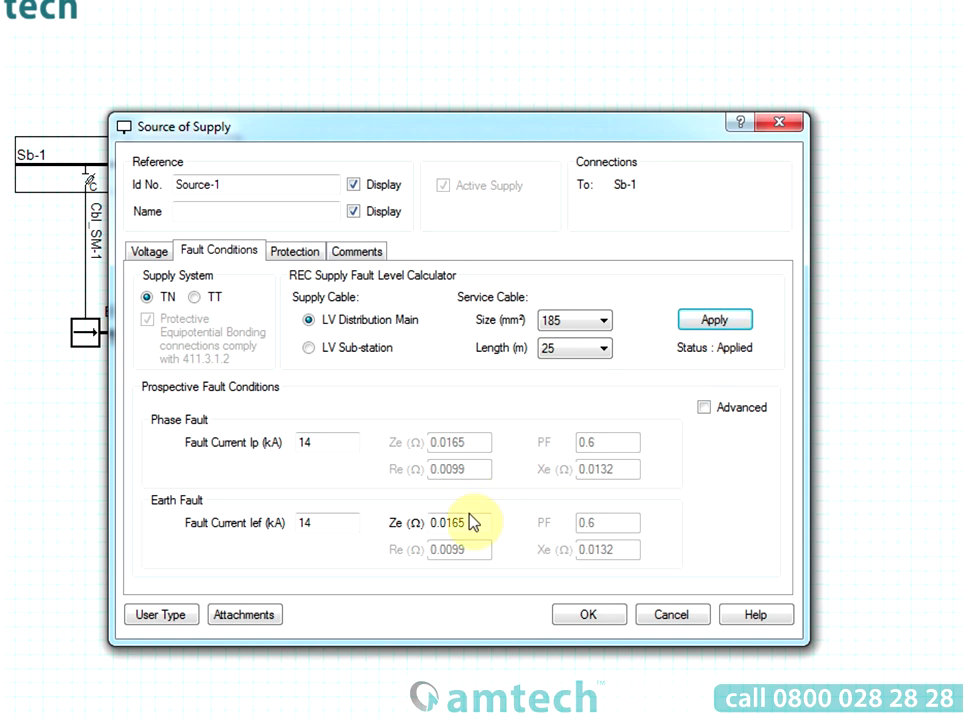
left_click_drag(476, 523, 428, 523)
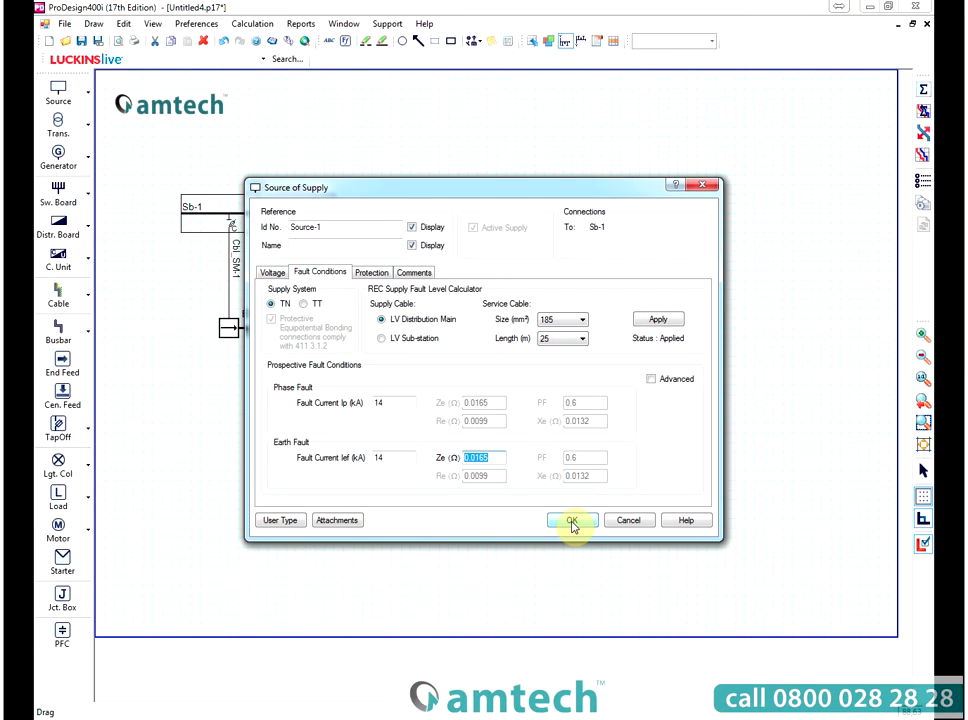
left_click(571, 522)
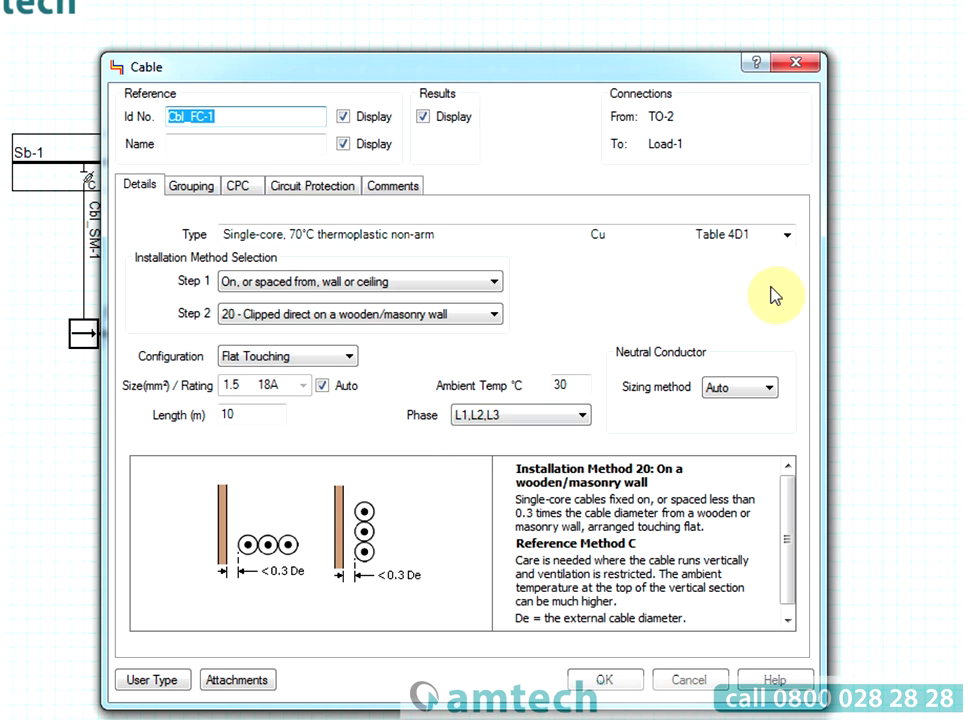
Step: Make Cbl_FC-1 a single-core 90°C thermosetting LSF cable run direct in wall, ceiling or void
left_click(788, 238)
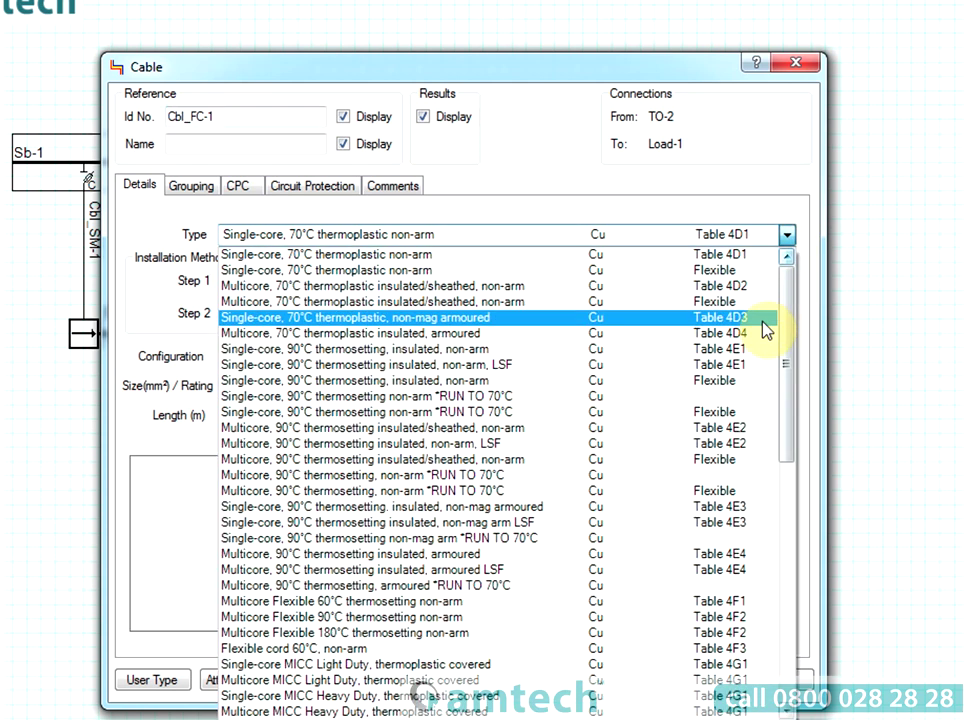
left_click(700, 365)
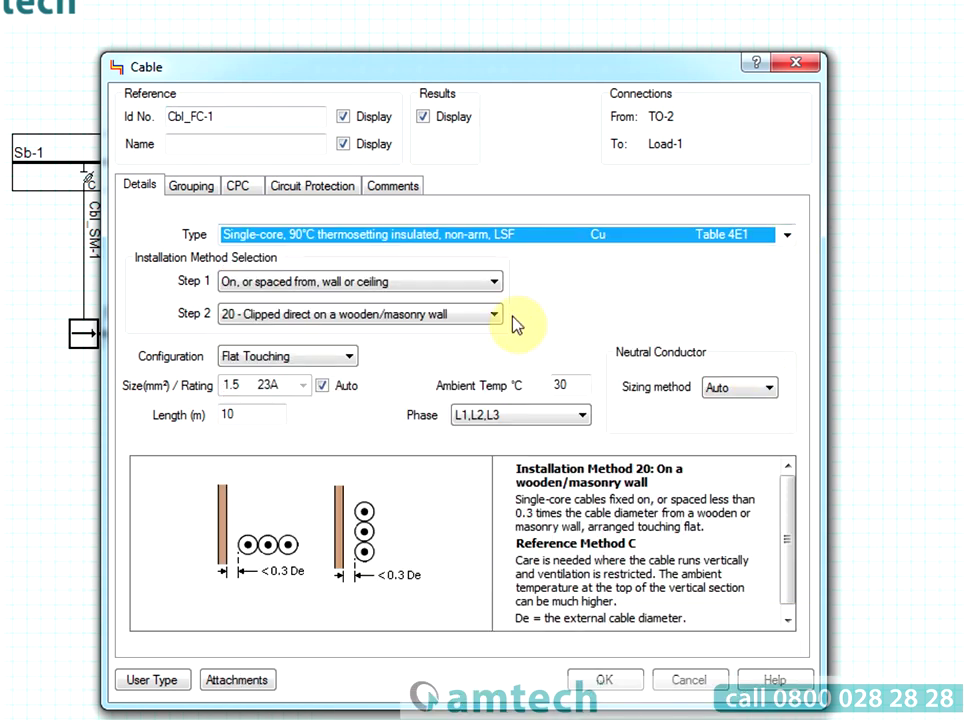
left_click(495, 284)
left_click(471, 344)
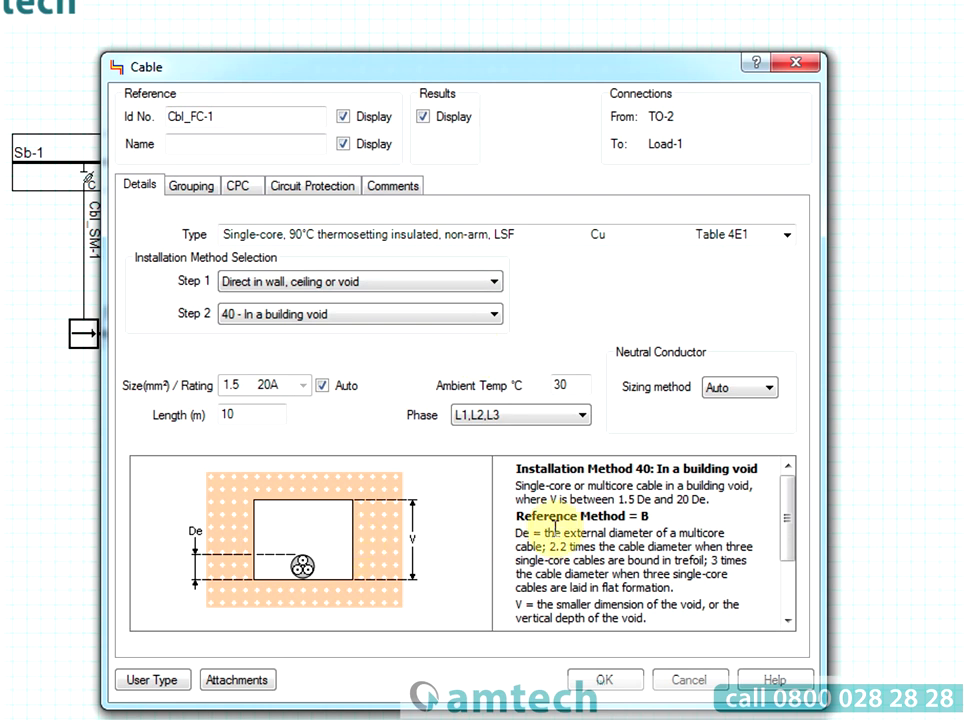
Step: Keep automatic sizing at 1.5 mm² and set the cable length to 2 m
left_click(322, 386)
left_click(302, 386)
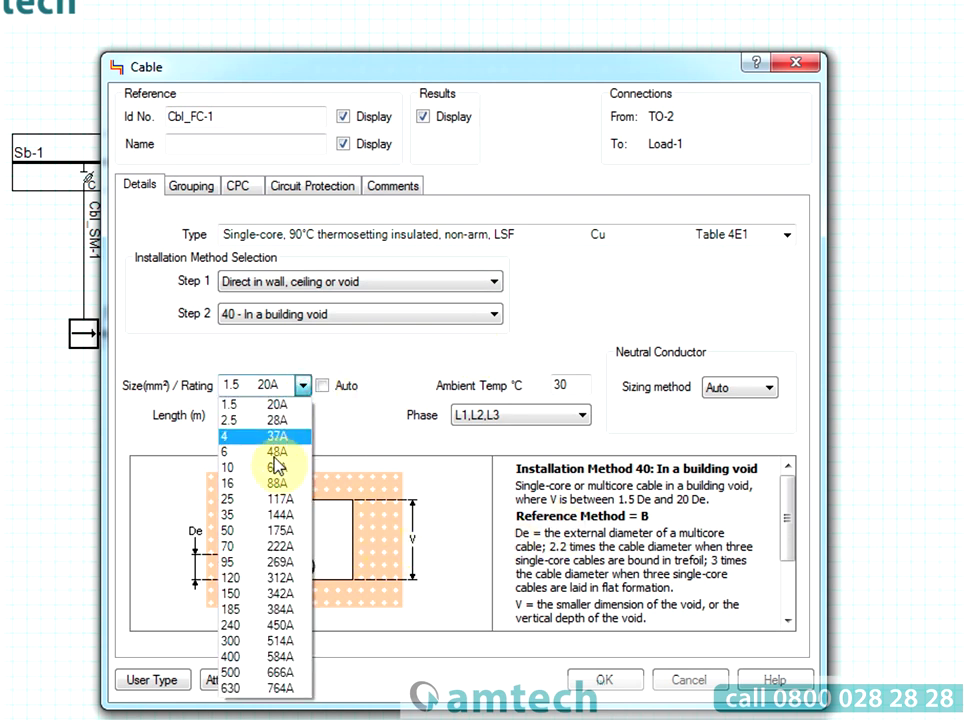
left_click(323, 394)
left_click(323, 390)
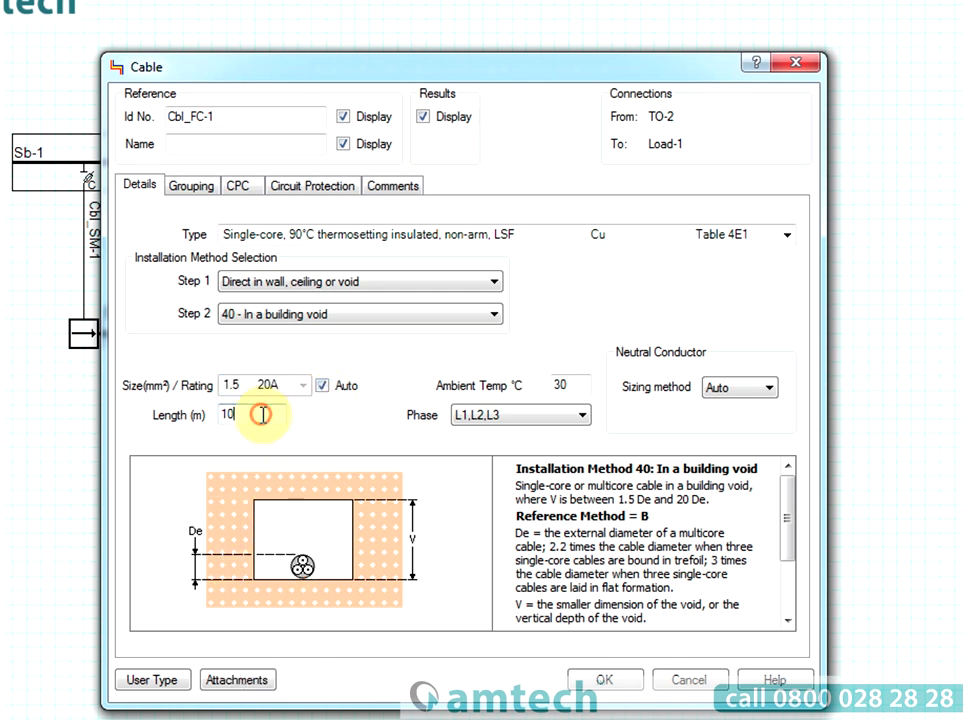
left_click_drag(259, 411, 183, 423)
type("28")
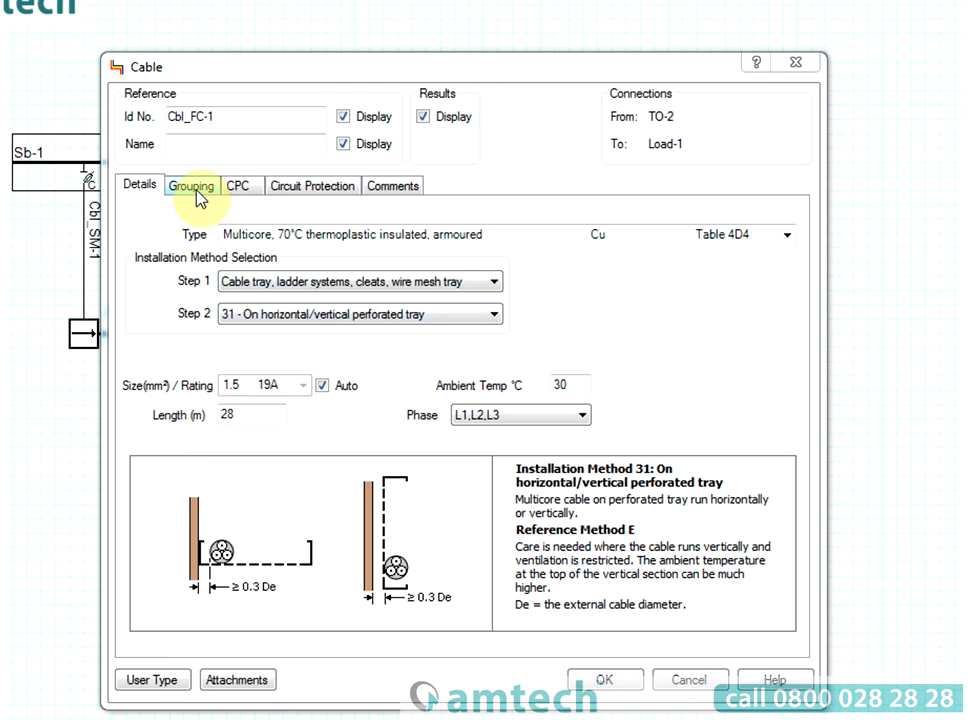
Step: Set the grouping arrangement to Horizontal Touching, leaving the cables not in parallel
left_click(197, 192)
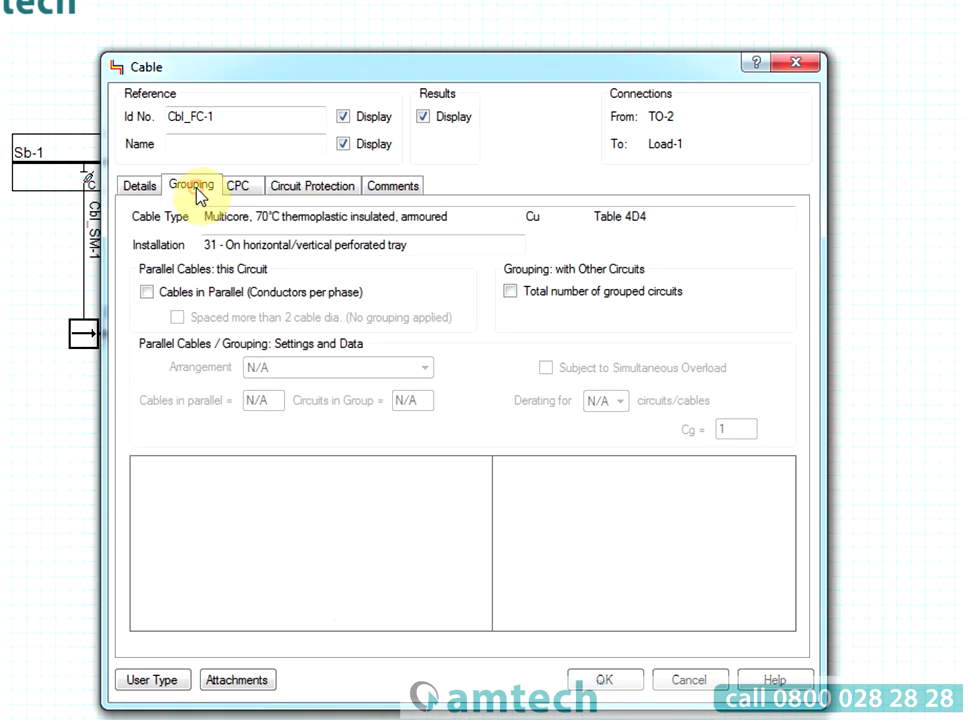
left_click(146, 293)
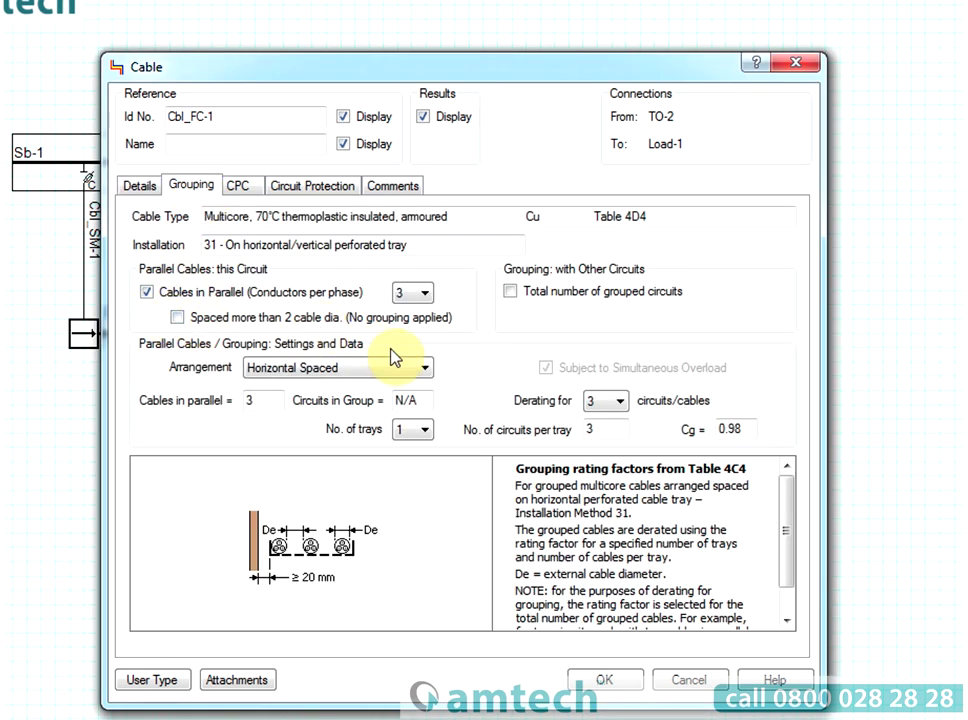
left_click(428, 369)
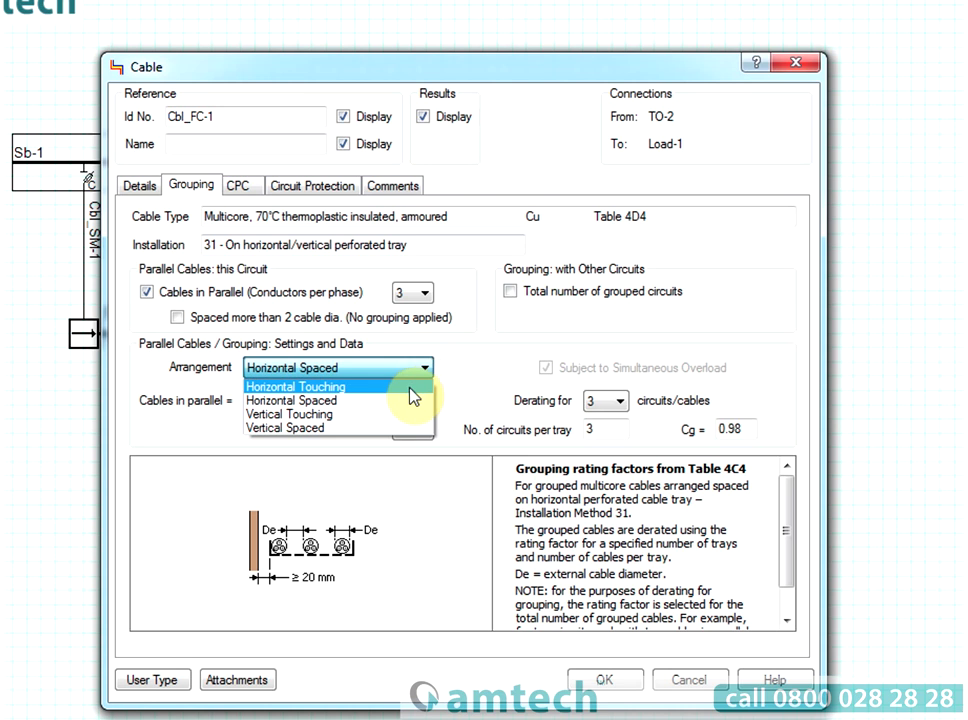
left_click(410, 386)
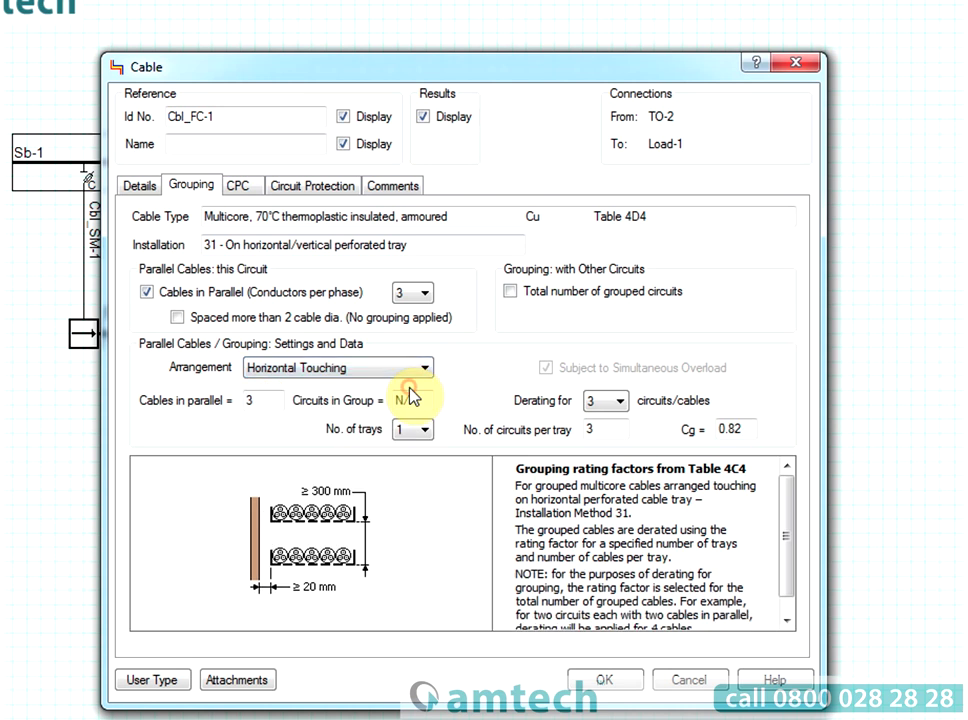
left_click(178, 319)
left_click(178, 319)
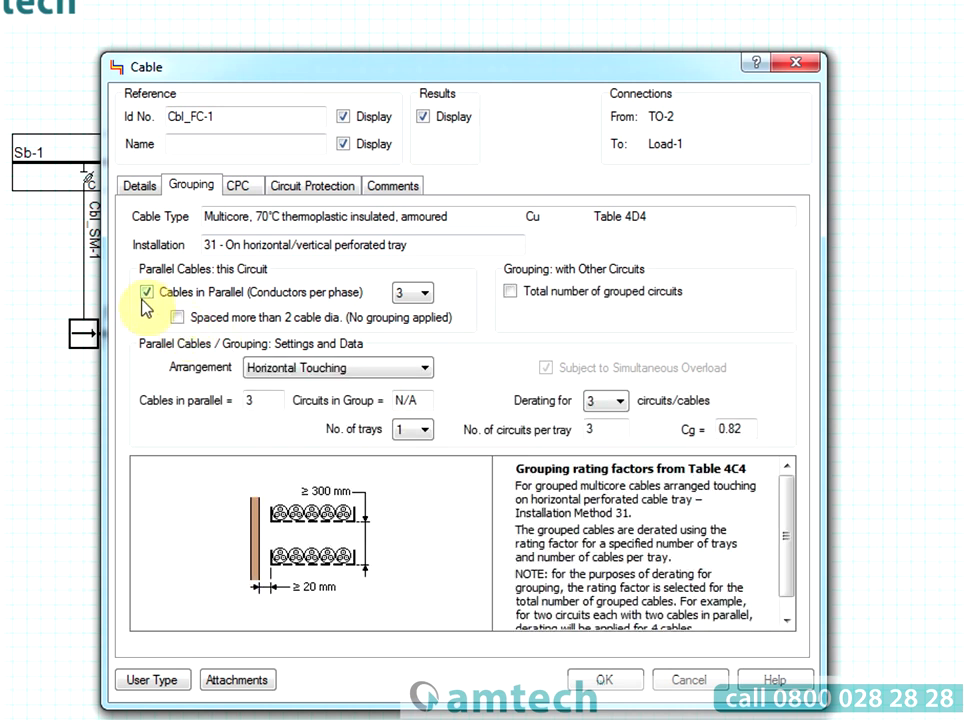
left_click(147, 292)
Step: Group Cbl_FC-1 with 4 circuits across 3 trays (Cg 0.86) and save the cable
left_click(510, 292)
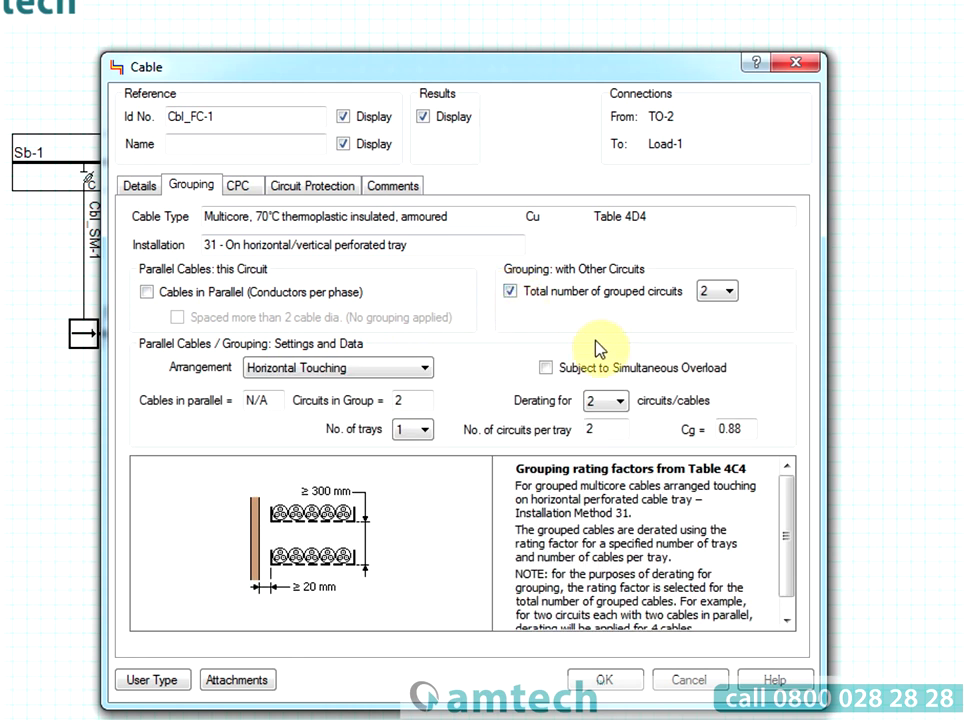
left_click(730, 292)
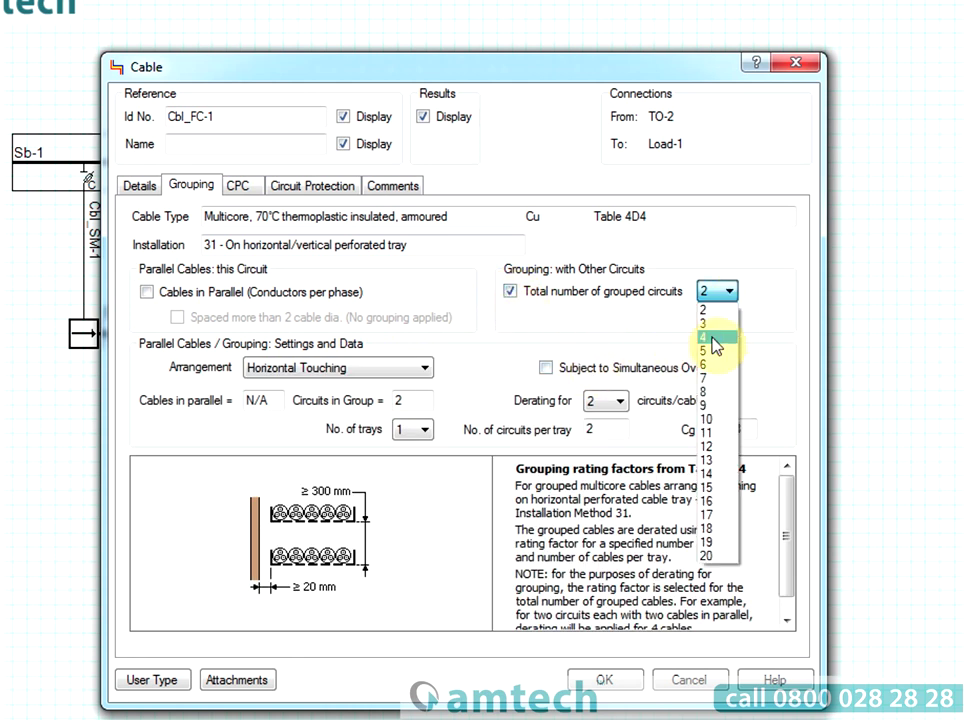
left_click(716, 343)
left_click(426, 438)
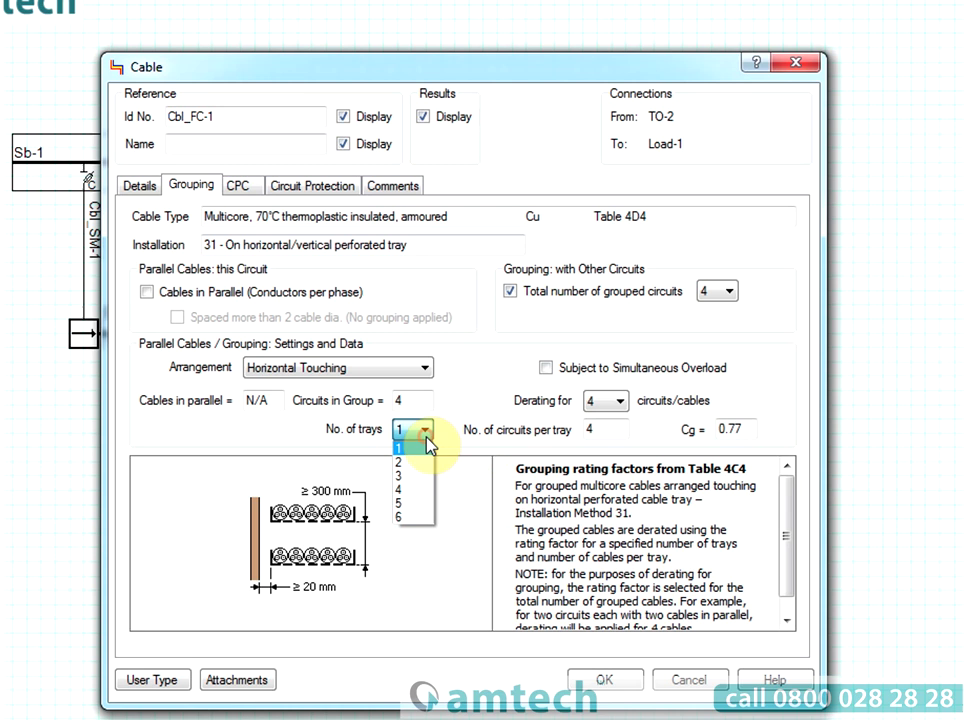
left_click(417, 475)
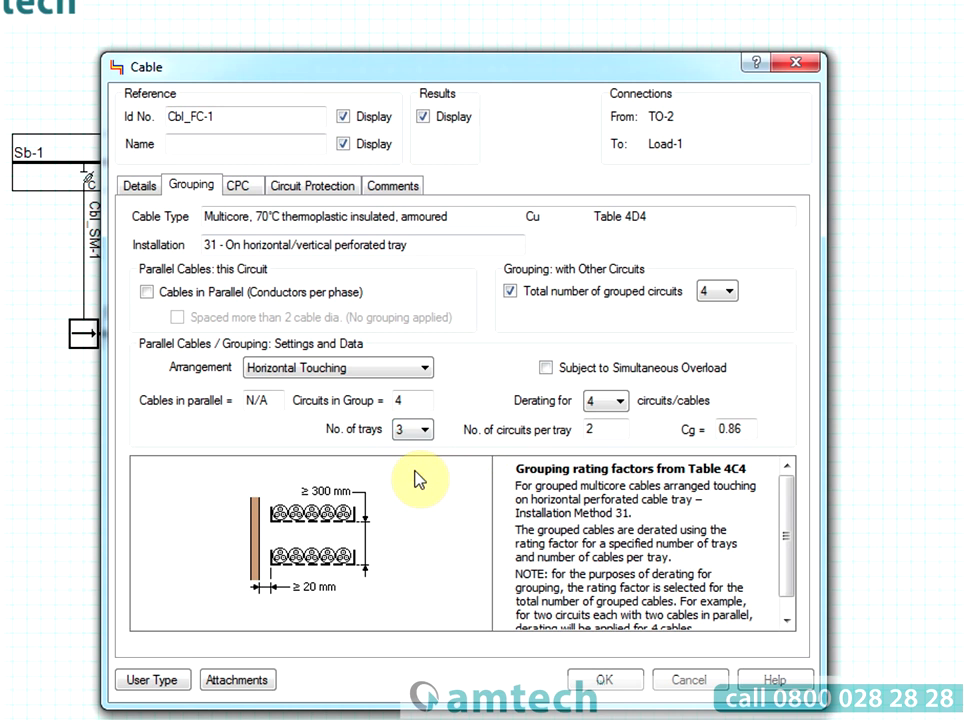
left_click(590, 686)
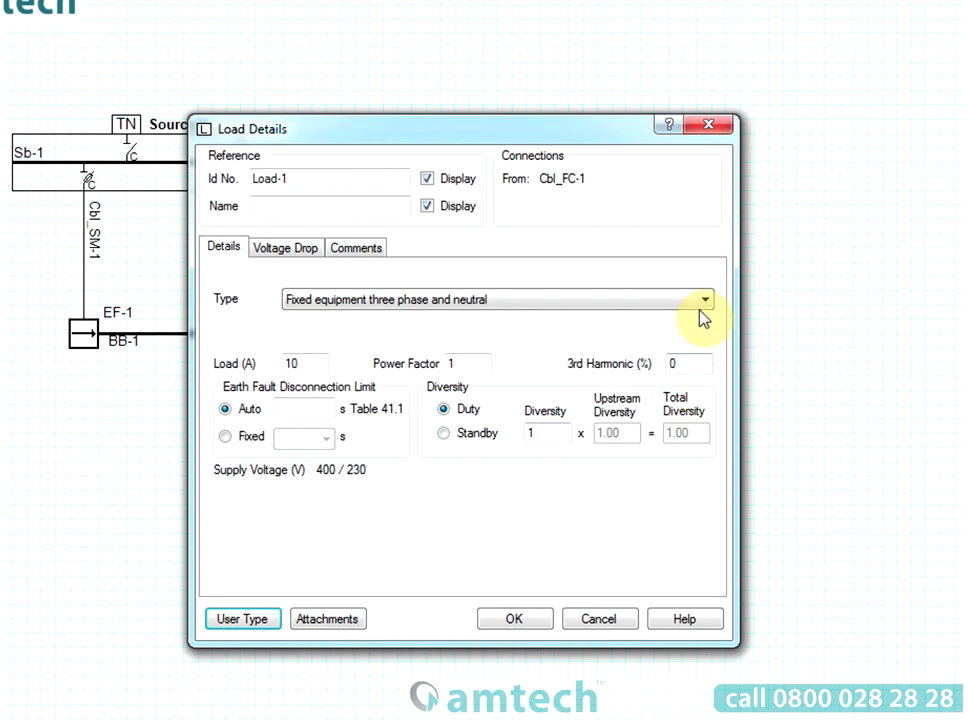
Step: Set Load-1 to Sockets BS EN 60309-2, 20A radial circuit, supervised by skilled persons, and save
left_click(706, 299)
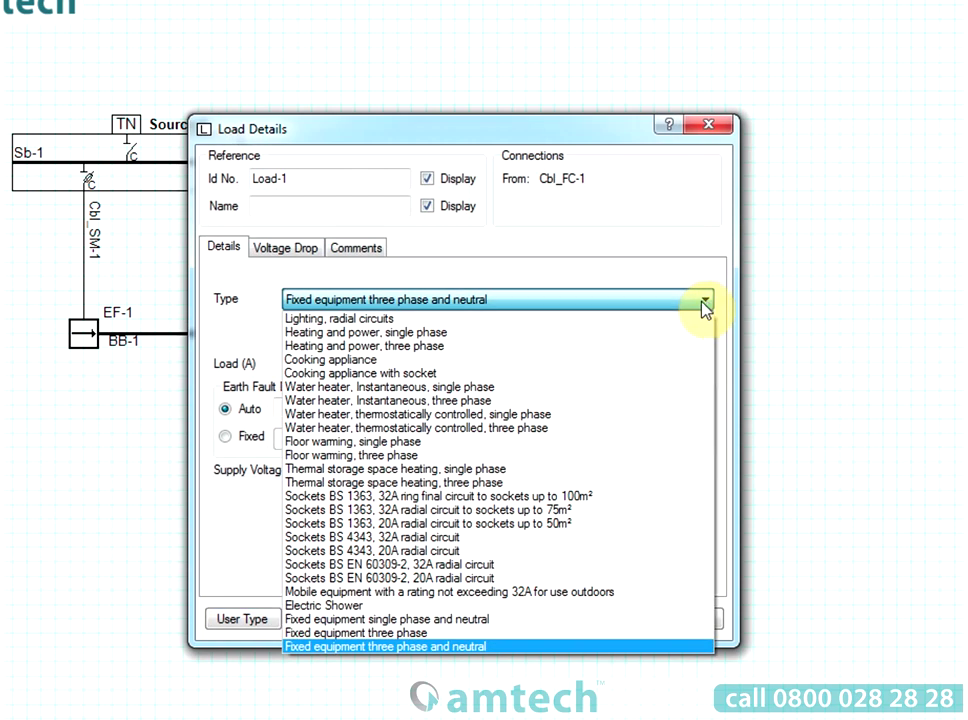
left_click(509, 358)
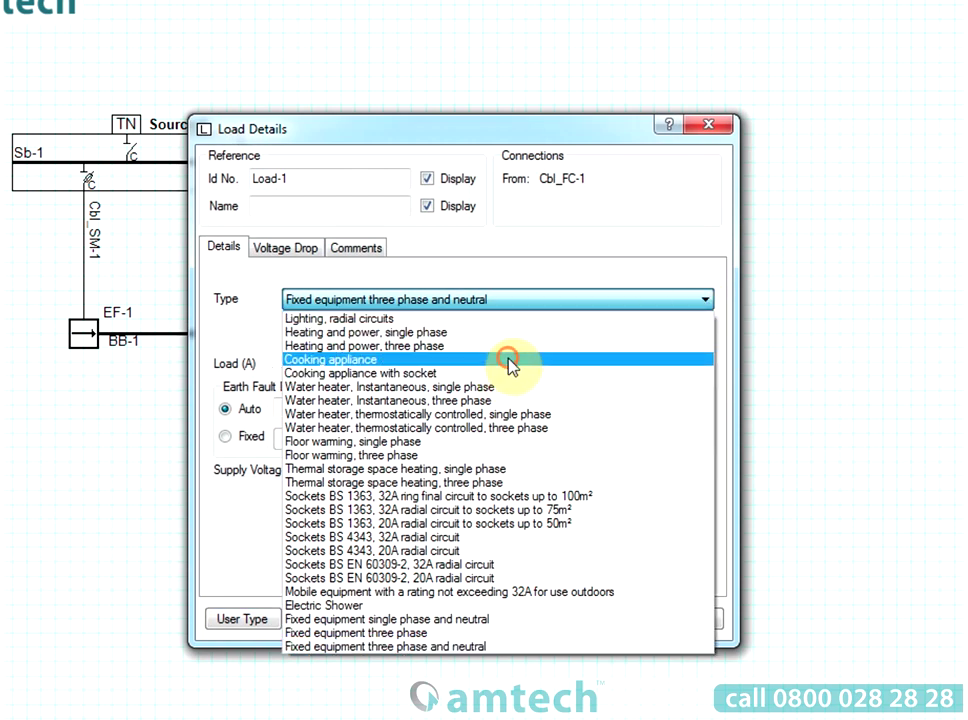
left_click(703, 302)
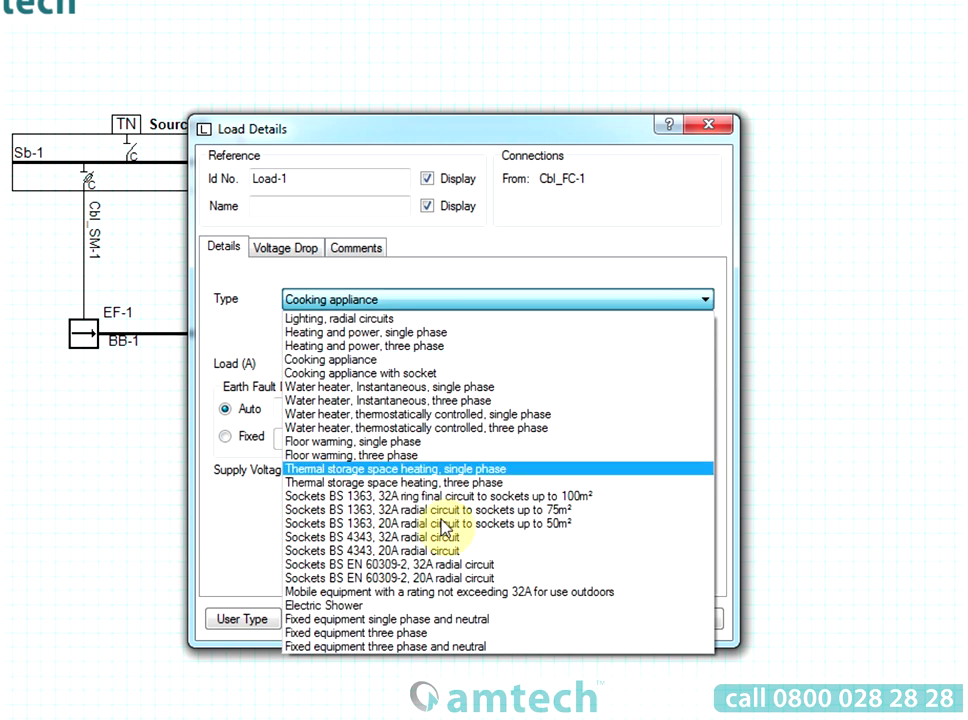
left_click(443, 578)
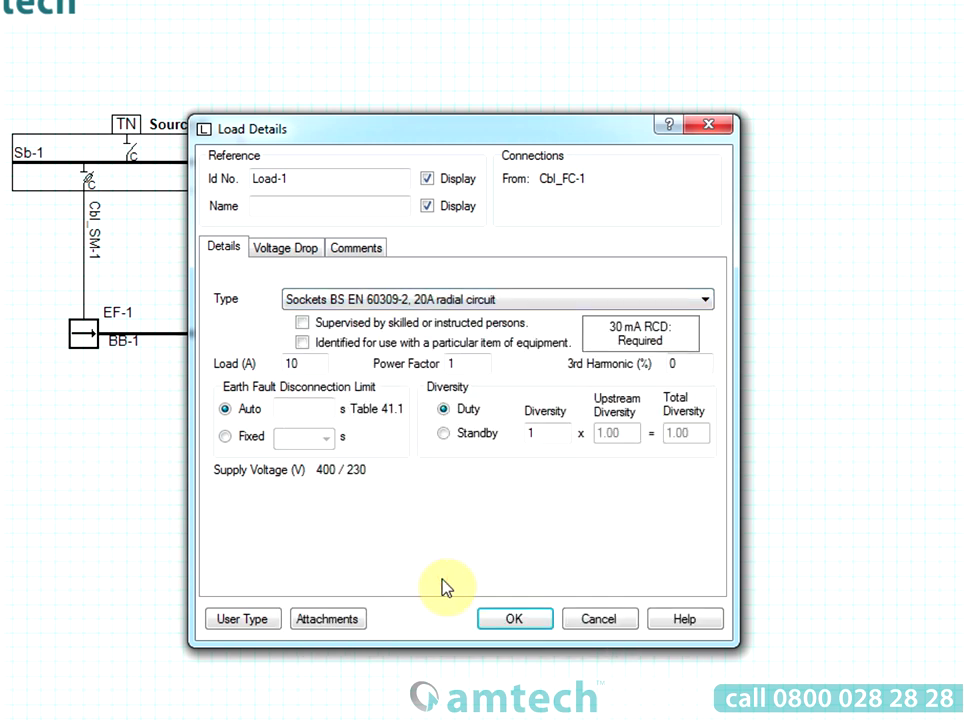
left_click(386, 331)
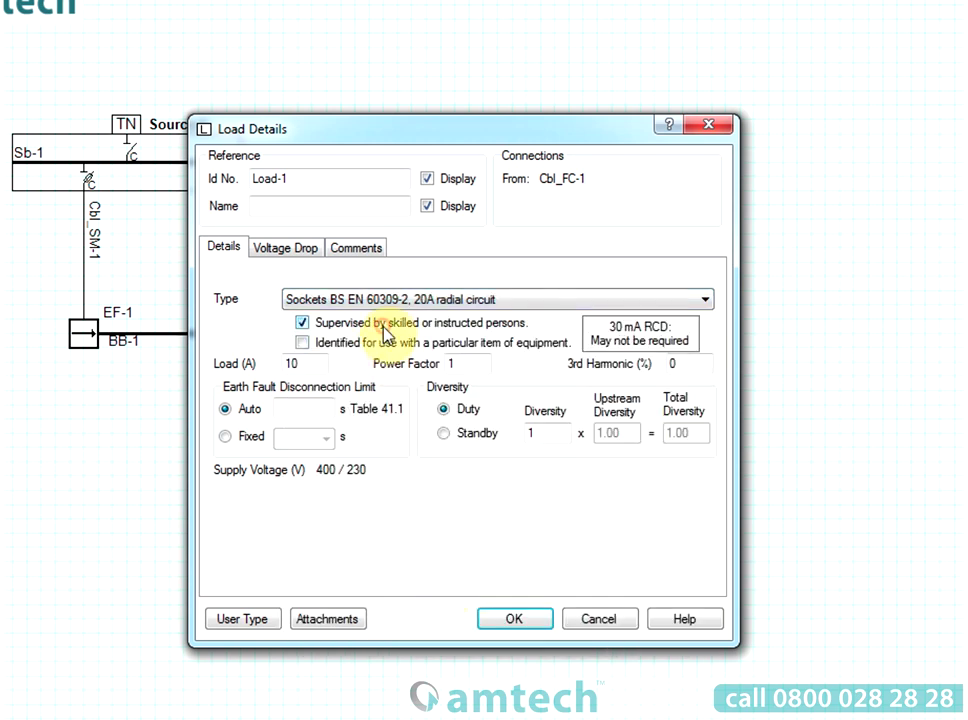
left_click(510, 620)
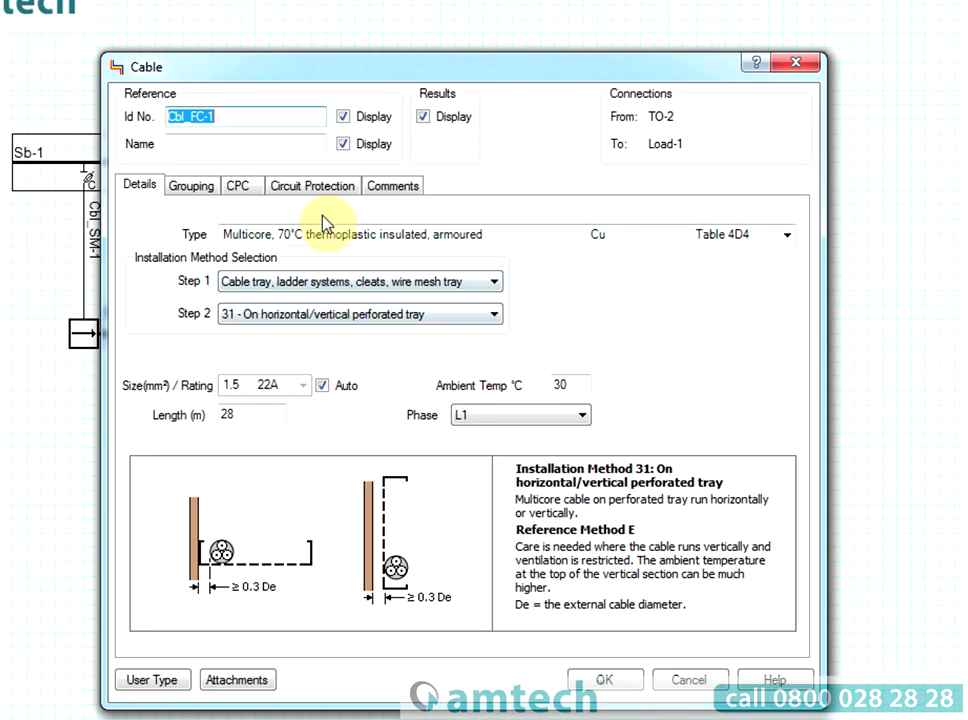
Step: Fit Cbl_FC-1 with a 1250 A Dorman Smith Loadline MCCB Y7J-E Electronic breaker
left_click(320, 190)
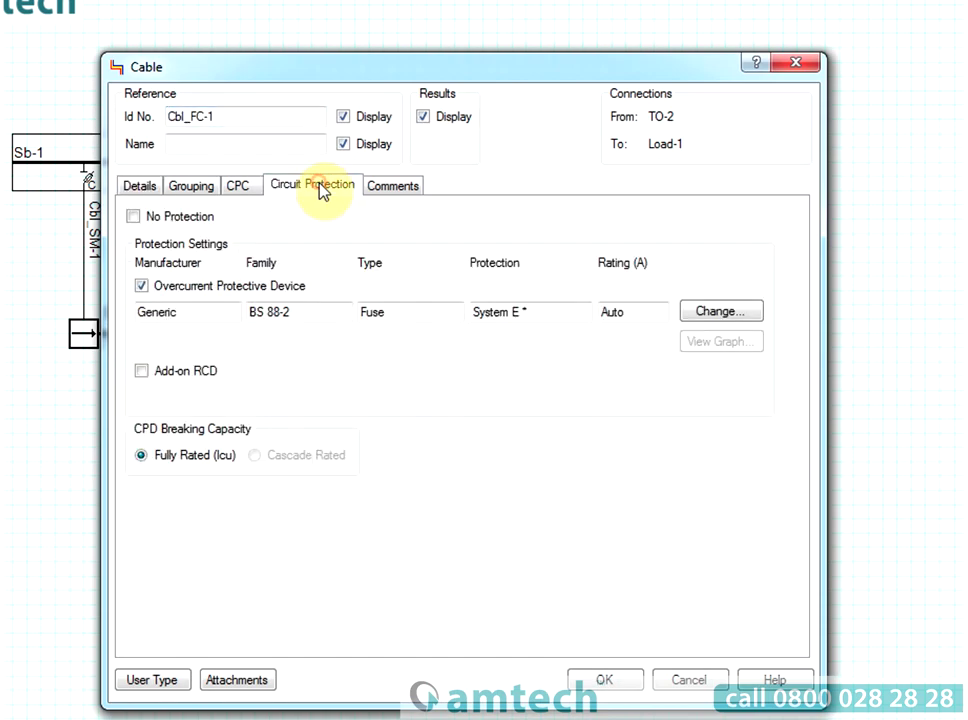
left_click(714, 313)
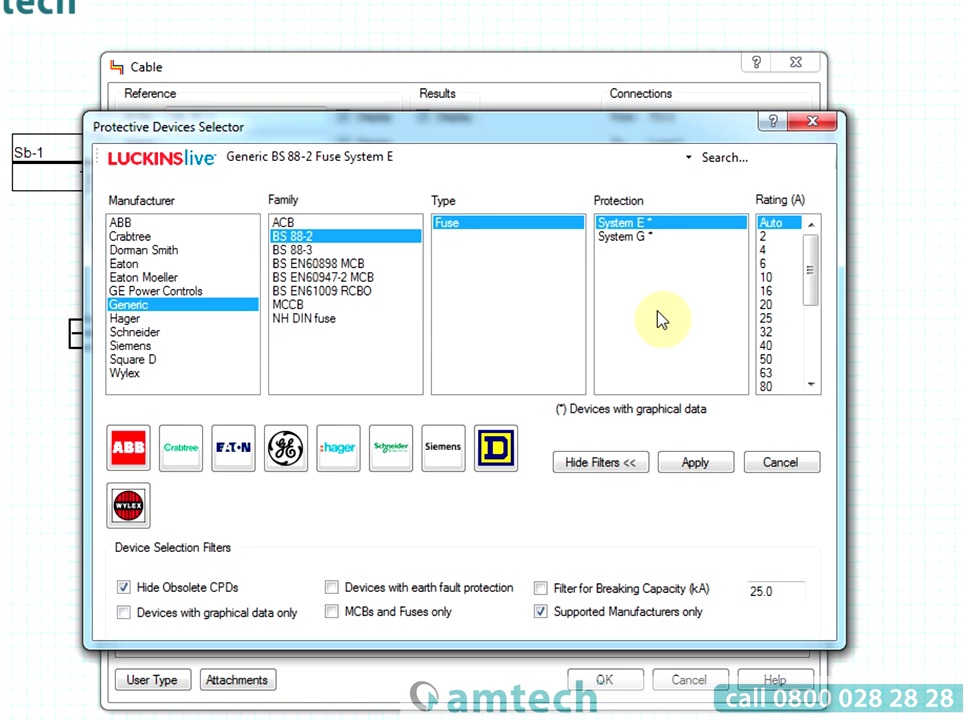
left_click(125, 250)
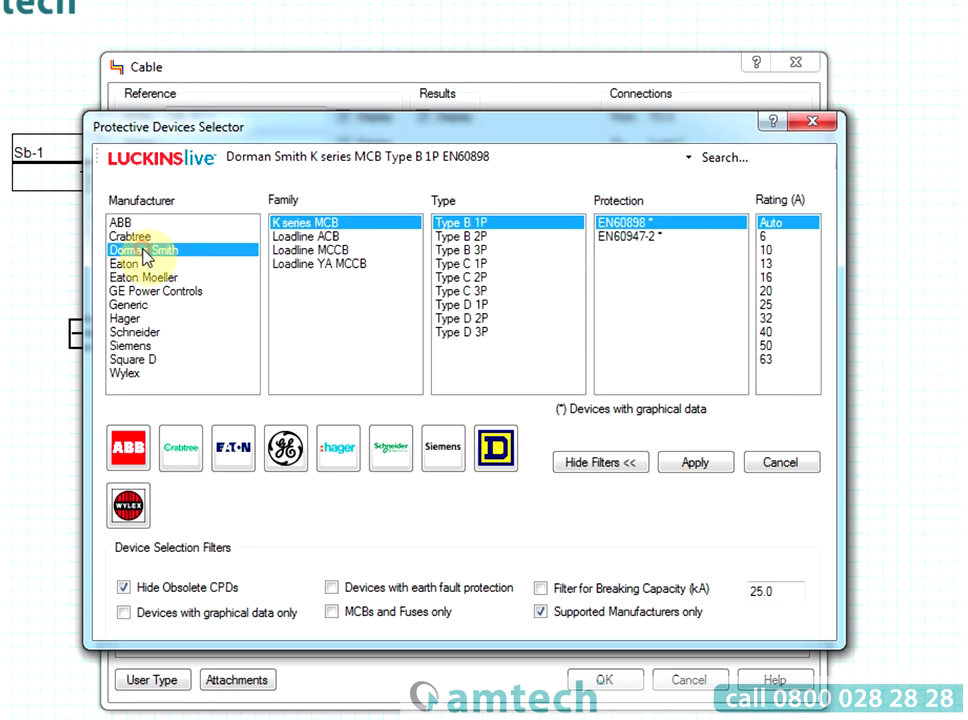
left_click(316, 252)
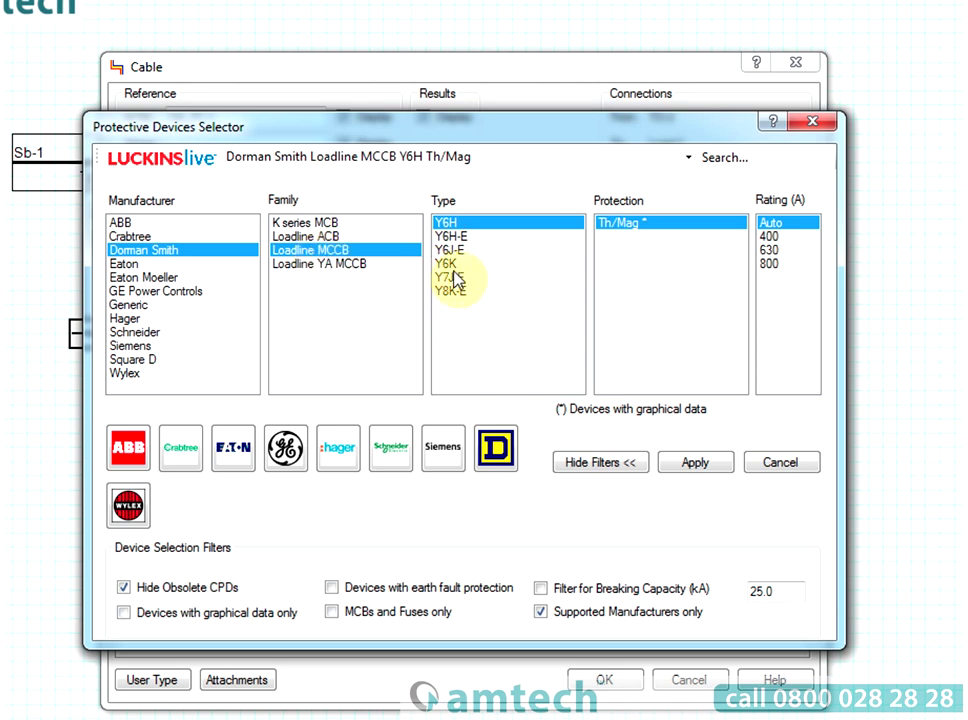
left_click(455, 276)
left_click(772, 249)
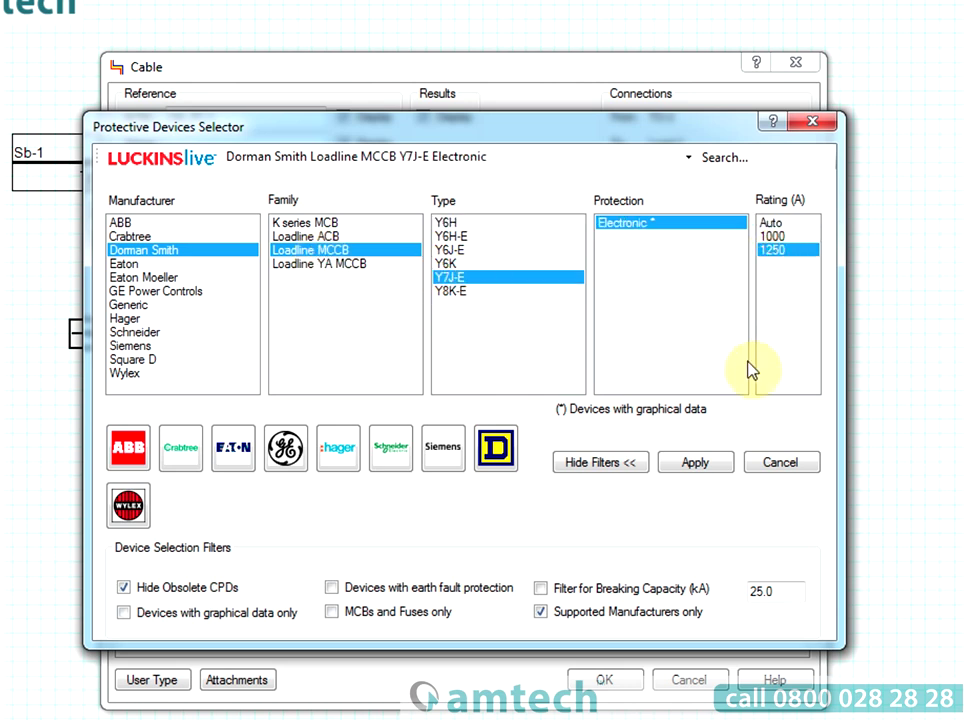
left_click(702, 463)
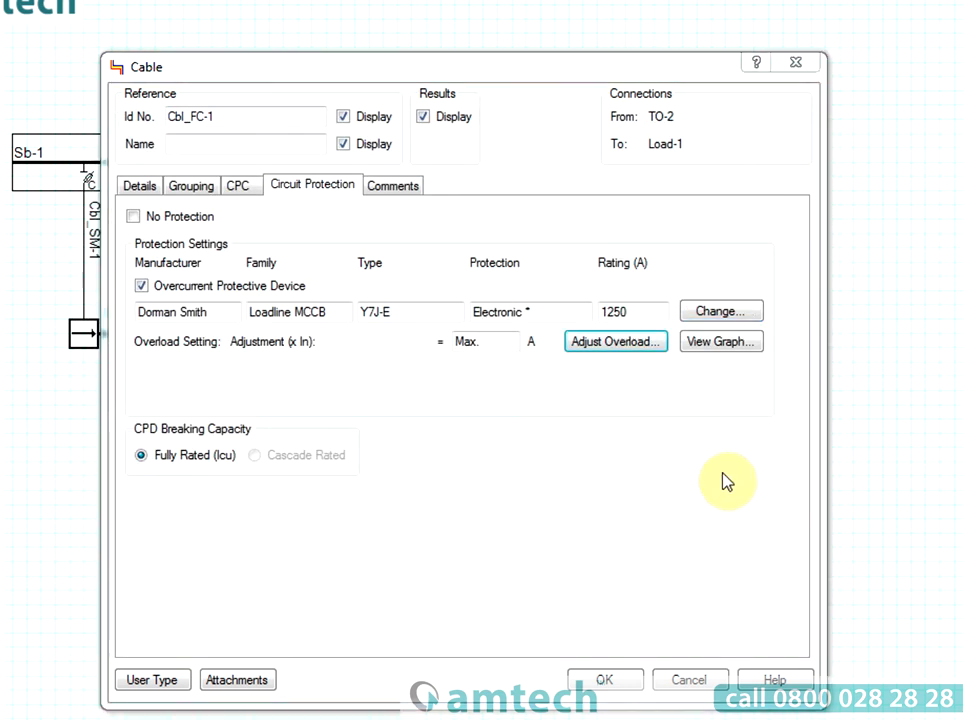
Step: Set the breaker's overload manually to 1250 A and apply it
left_click(612, 343)
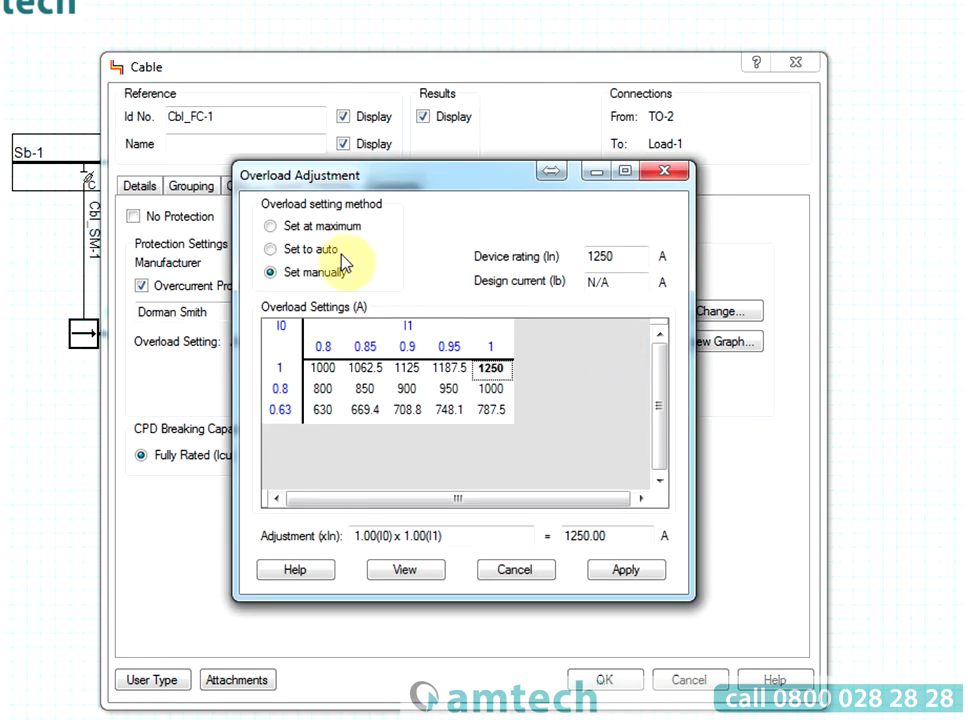
left_click(320, 233)
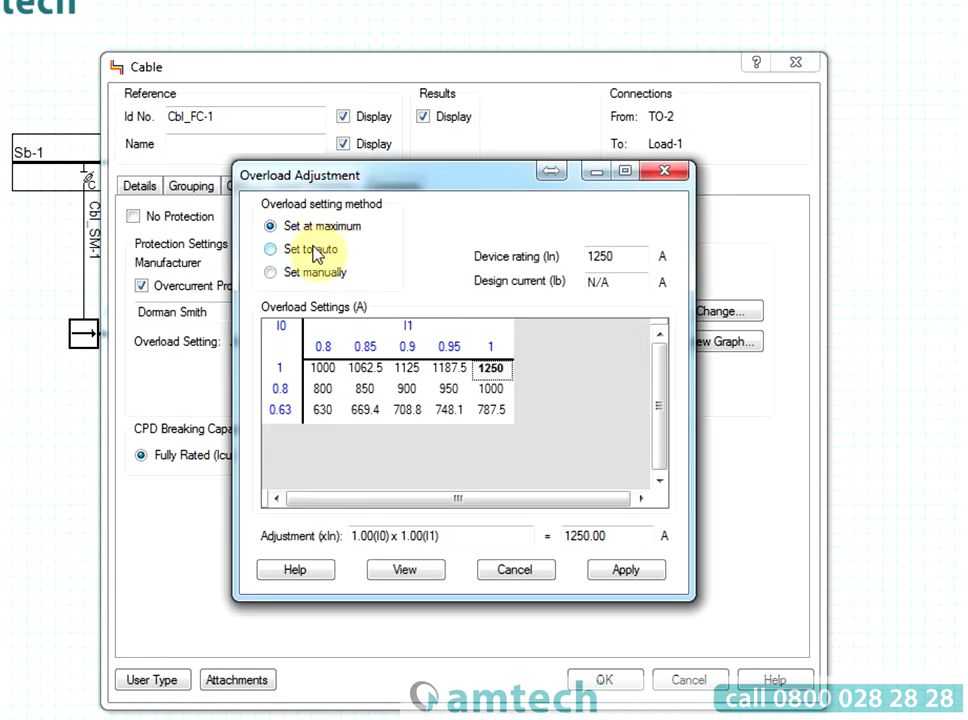
left_click(316, 252)
left_click(318, 274)
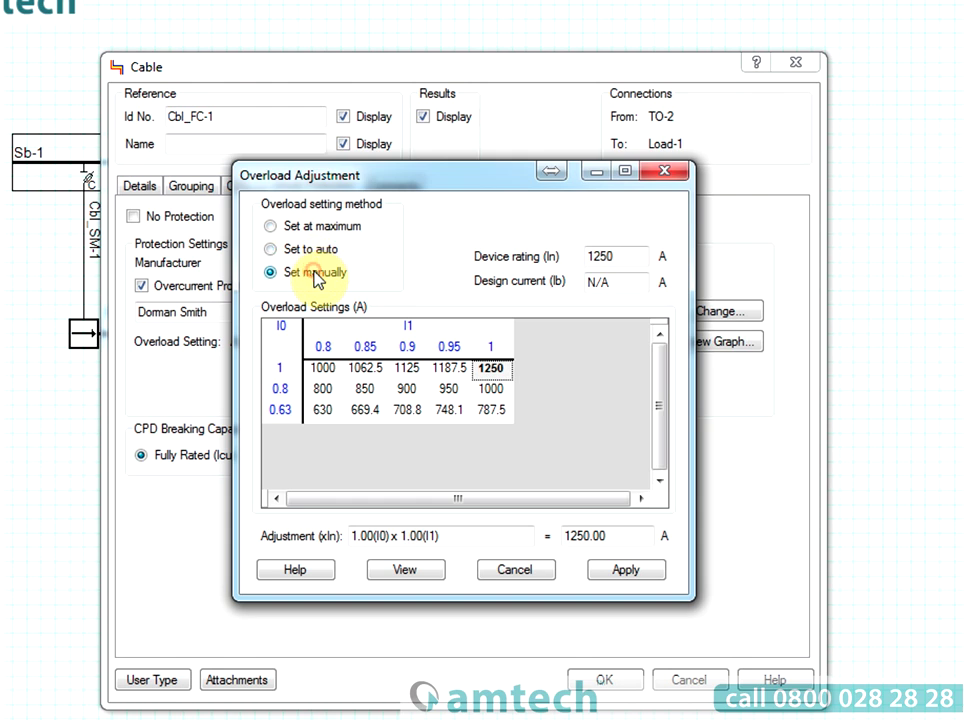
left_click(416, 390)
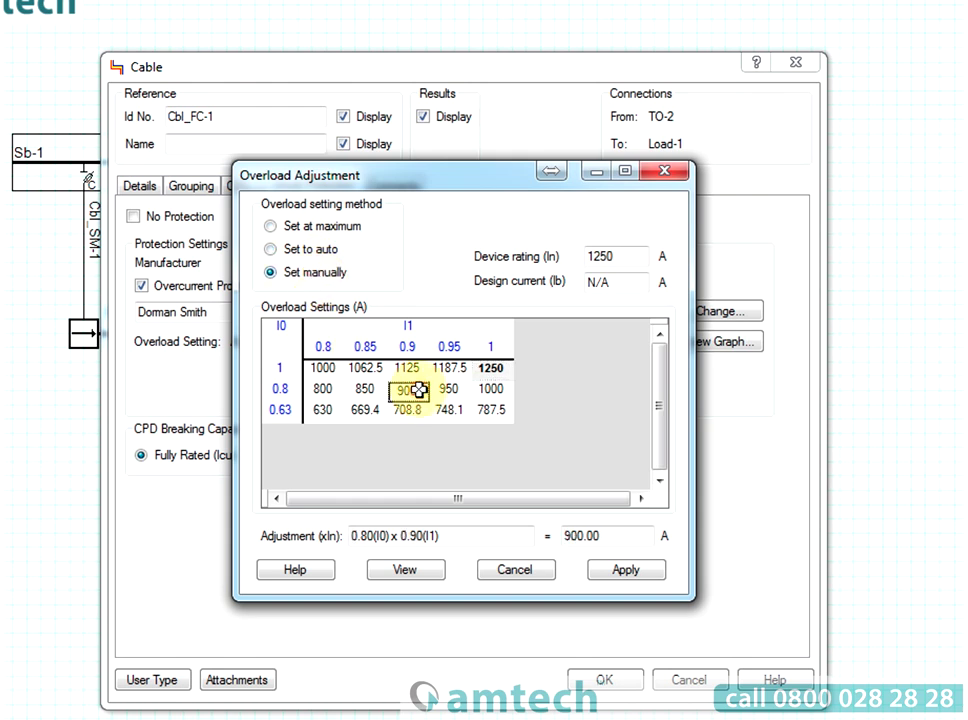
left_click(491, 410)
left_click(488, 371)
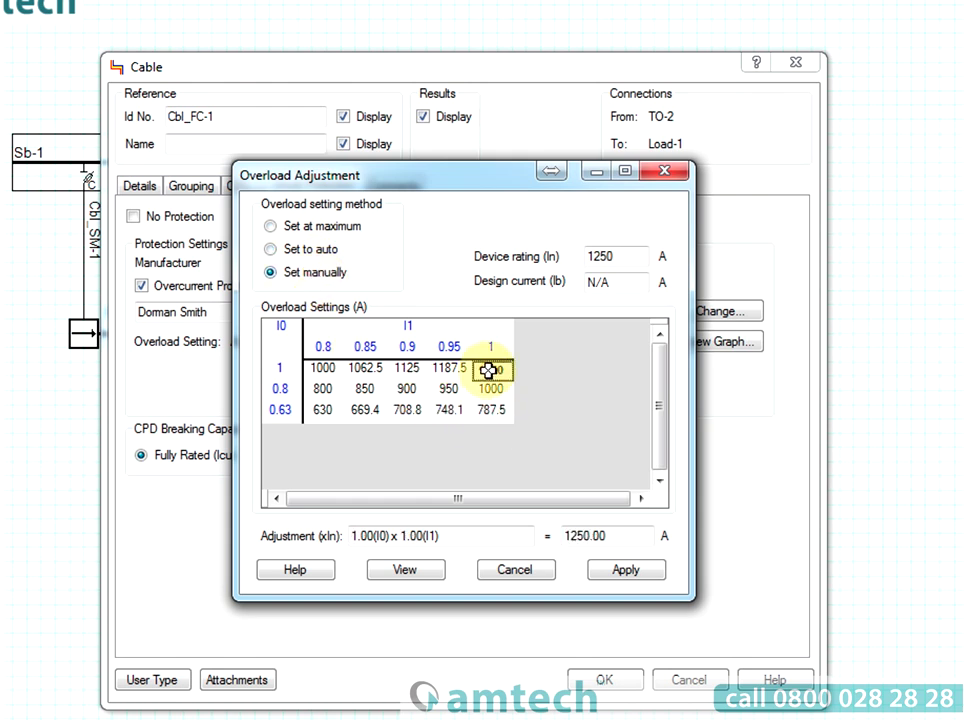
left_click(636, 577)
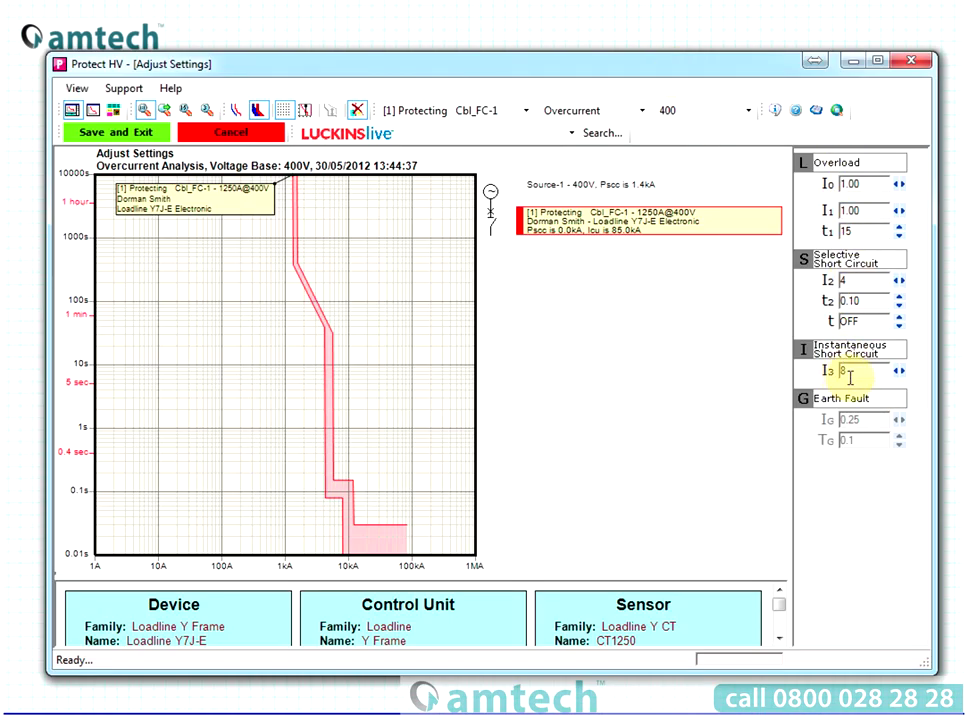
Step: Step the instantaneous trip I3 down from its setting to 7 and save the trip settings
scroll(843, 373, "up", 1)
left_click(896, 373)
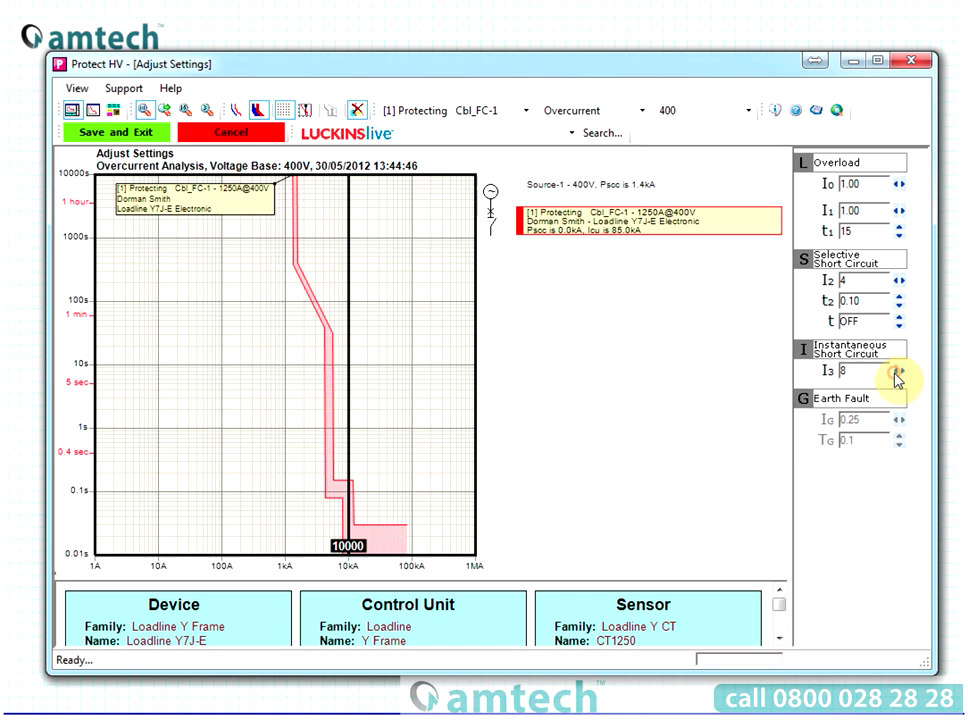
left_click(896, 373)
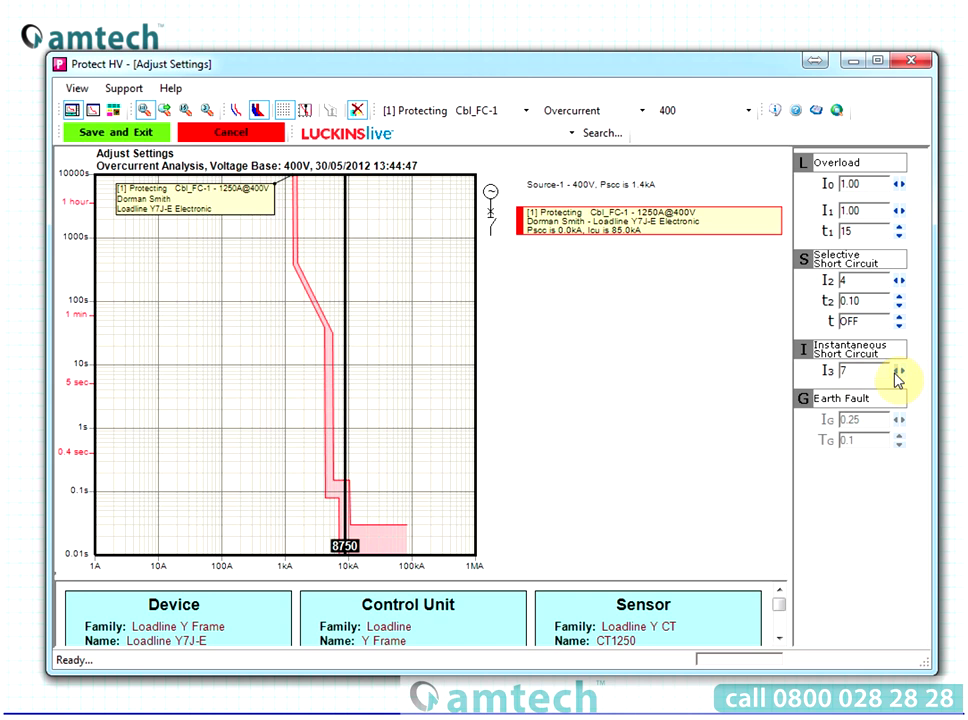
left_click(335, 352)
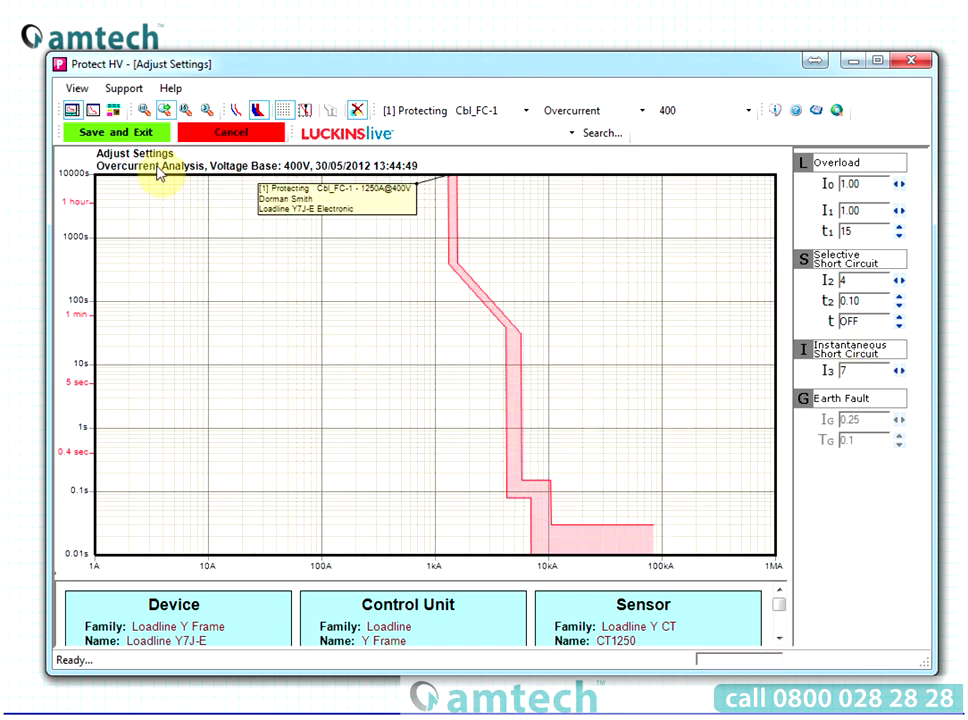
left_click(140, 133)
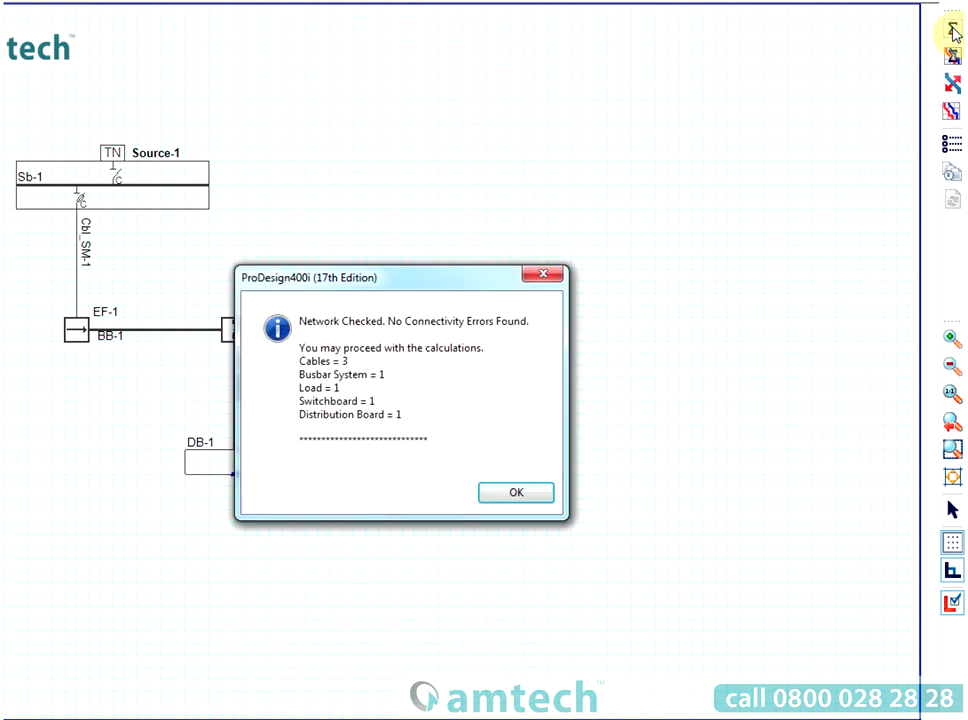
Step: Review the 2 Cbl_FC-1 errors and 2 diversity warnings, then close the list
left_click(514, 493)
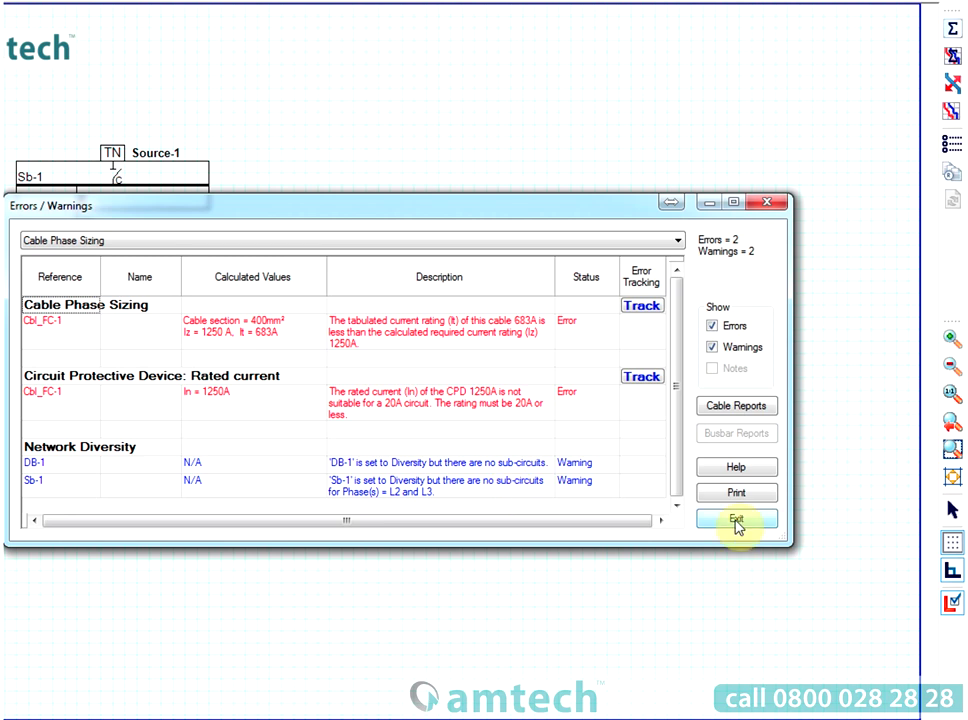
left_click(736, 521)
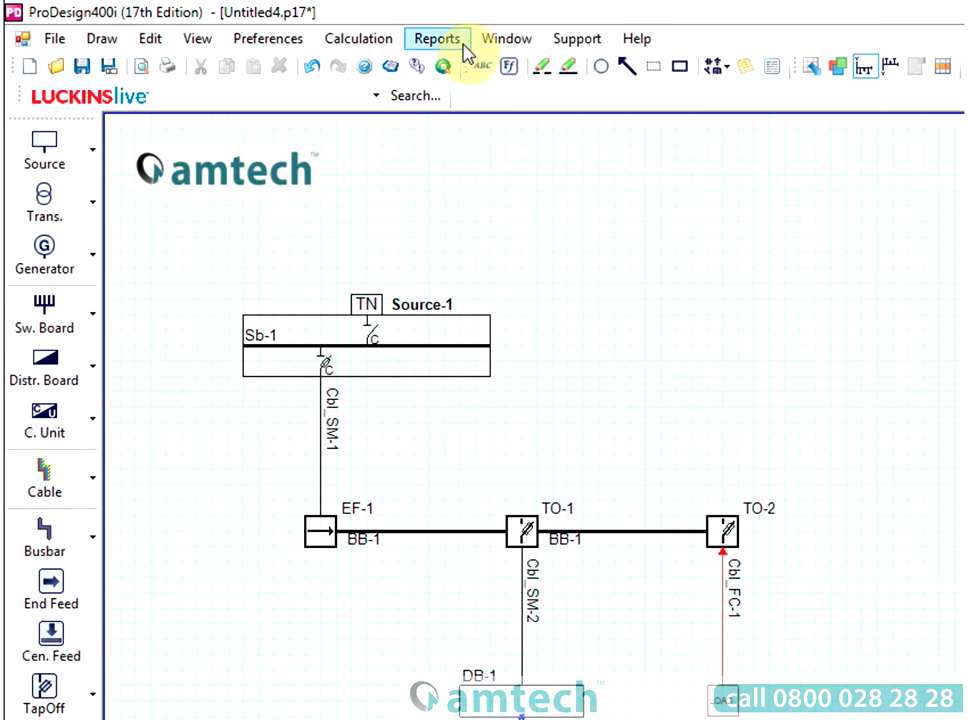
Step: Show the Reports > Cables submenu listing Calculation, Analysis and Schedule reports
left_click(462, 48)
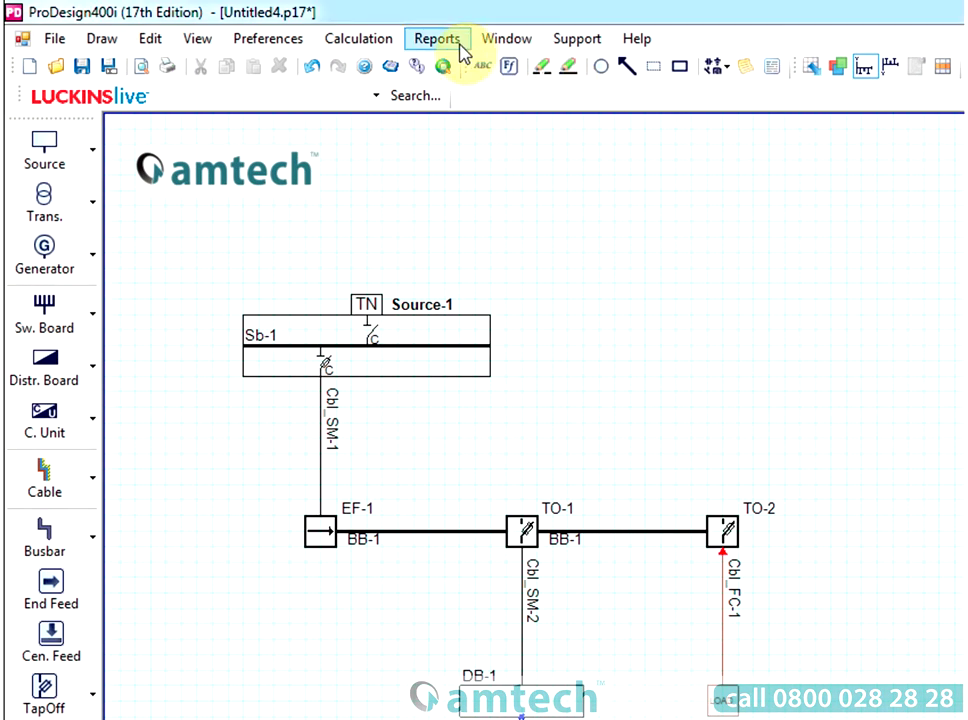
left_click(462, 50)
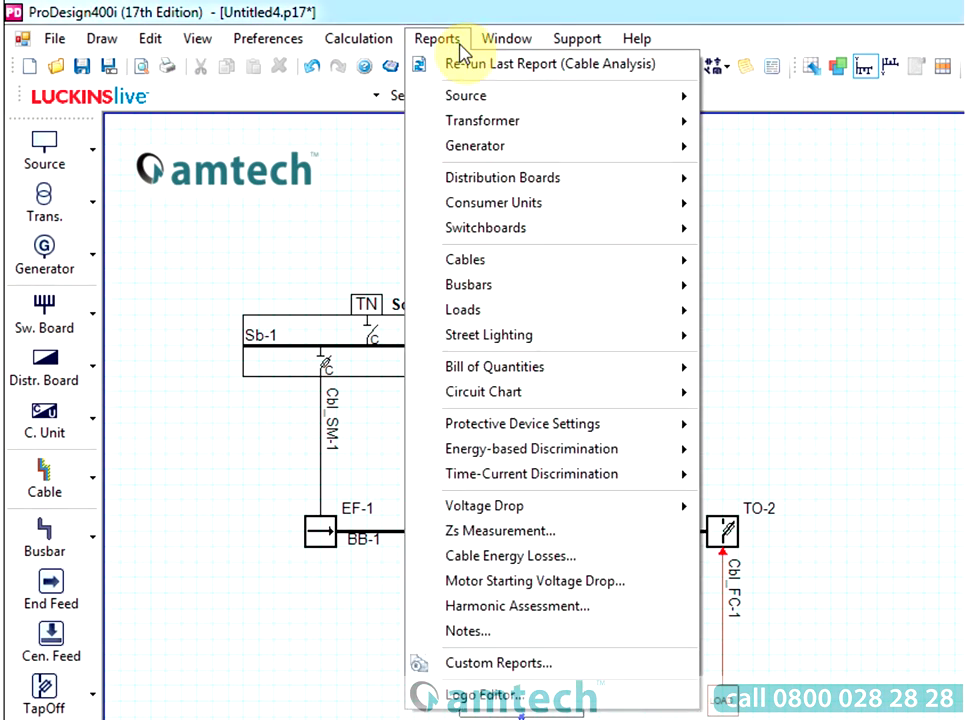
mouse_move(574, 274)
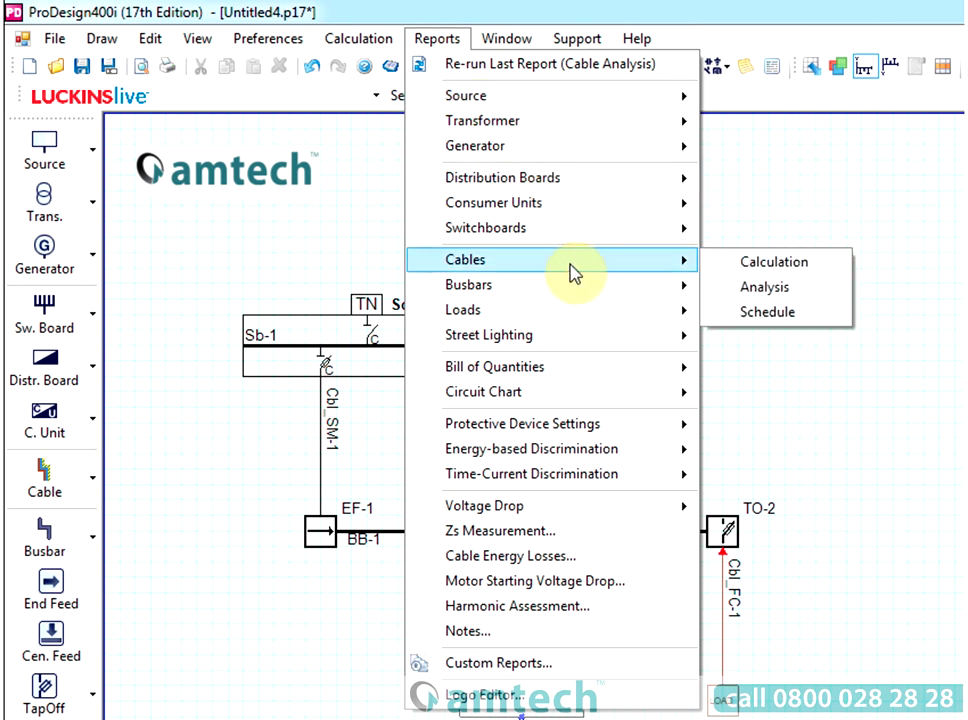
Step: Generate the Cables Calculation report, scroll through it, and close it
left_click(774, 261)
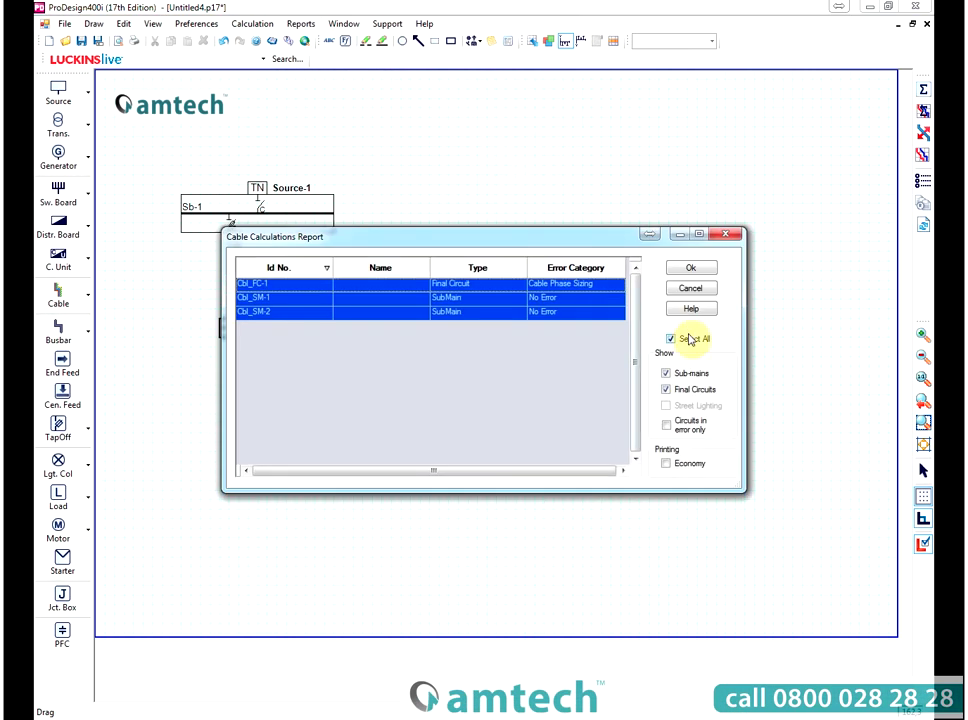
left_click(690, 268)
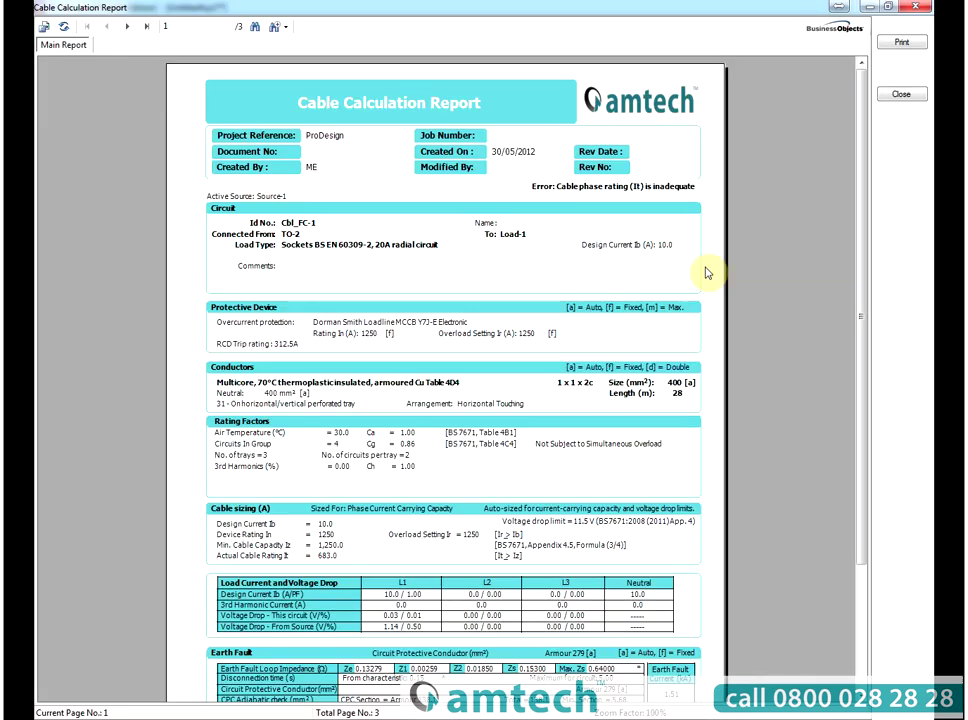
scroll(879, 364, "down", 3)
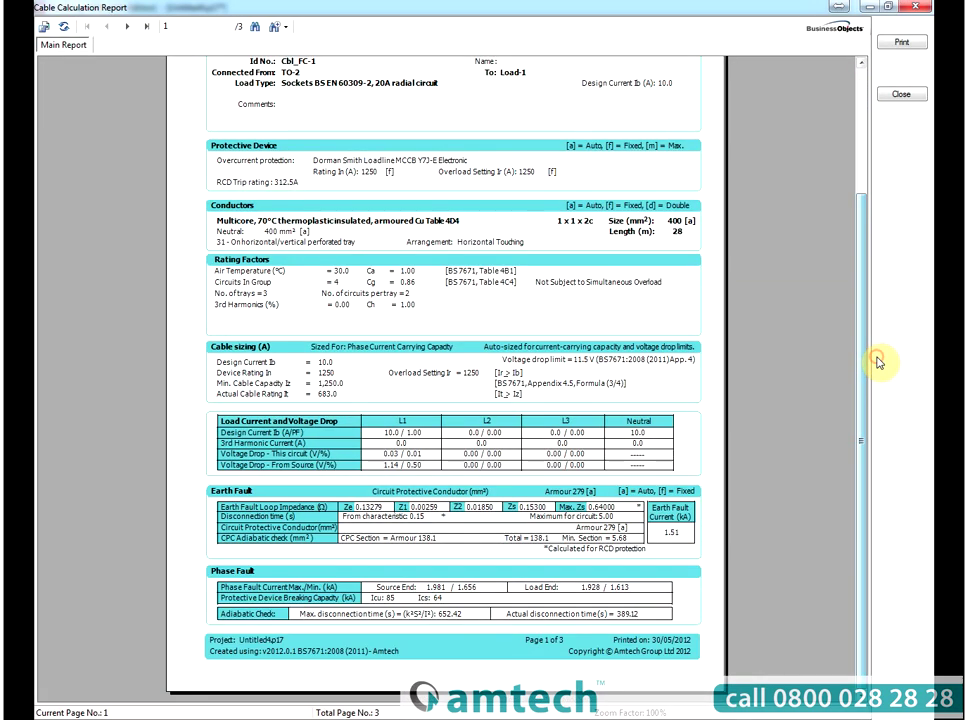
left_click(918, 95)
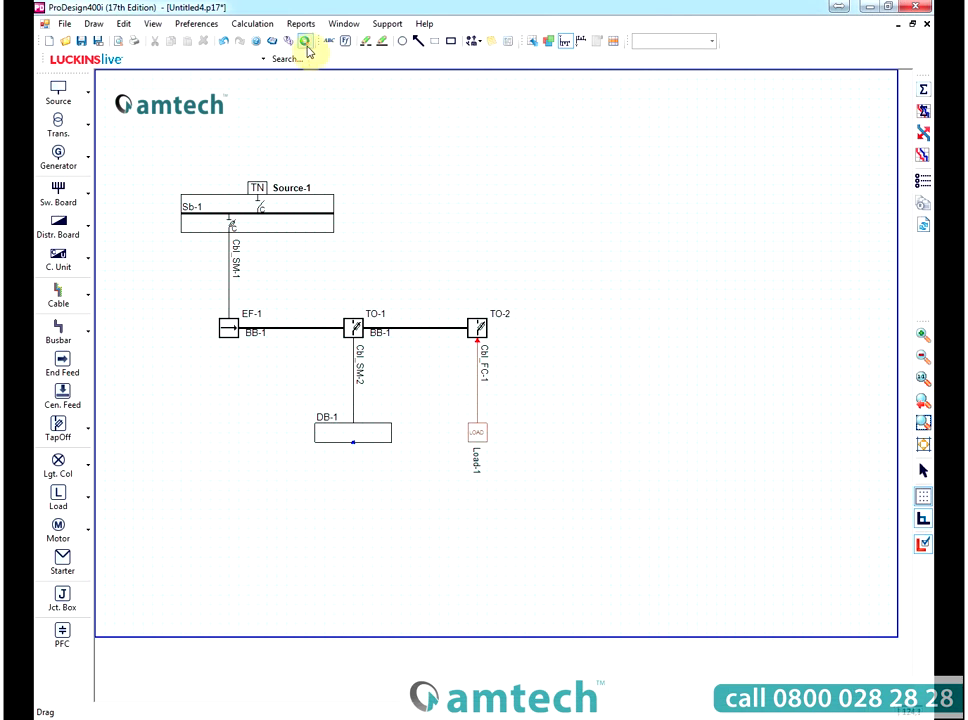
Step: Generate the Cables Analysis report, view its second page, and close it
left_click(300, 24)
mouse_move(339, 164)
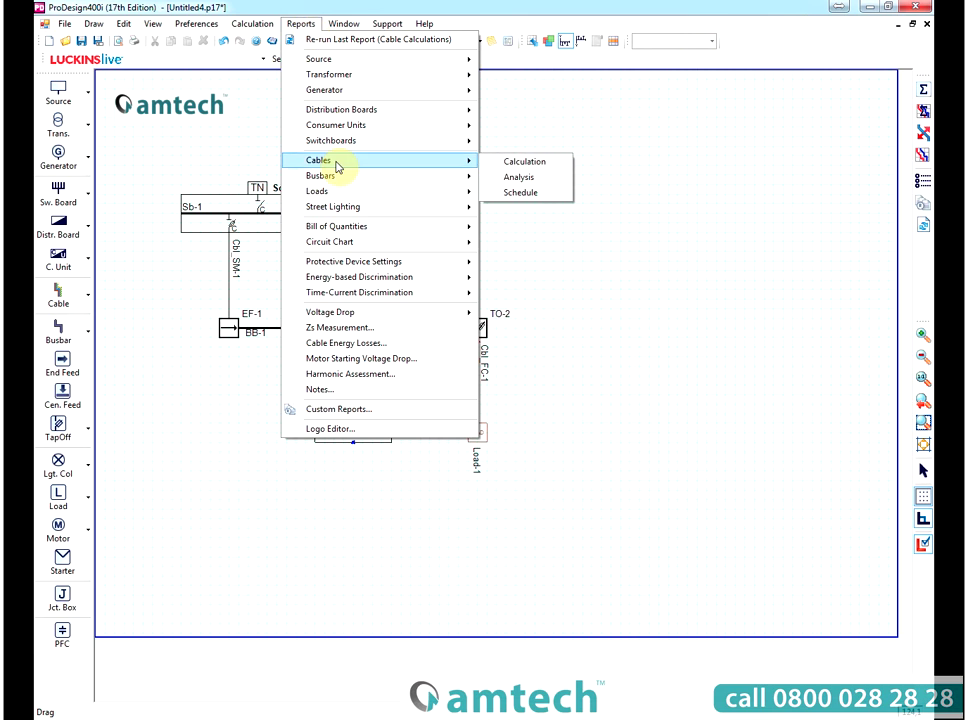
left_click(533, 180)
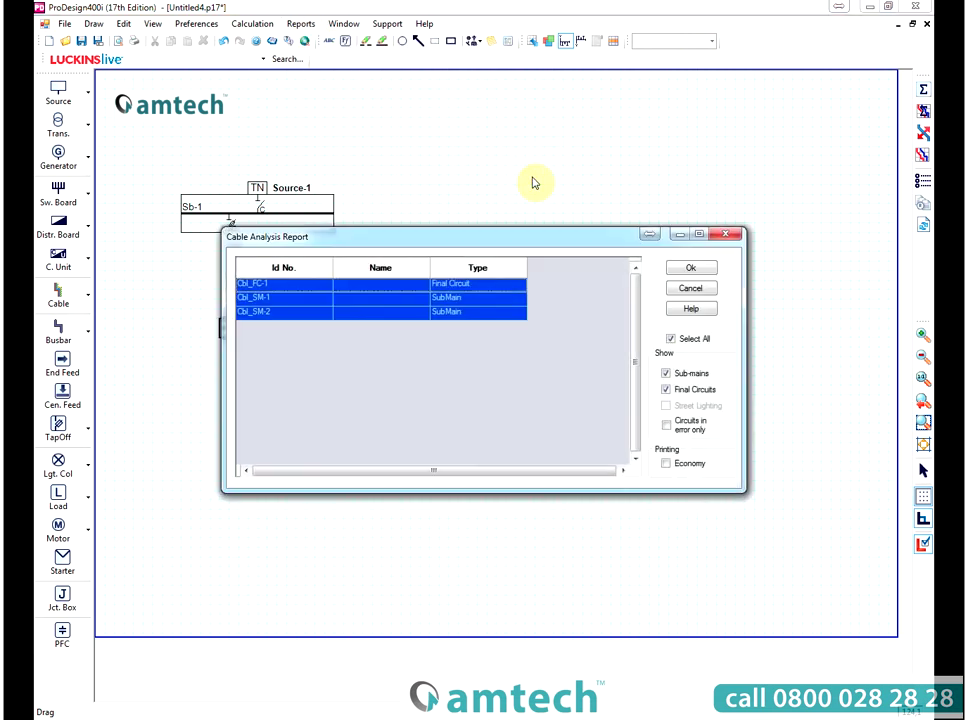
left_click(692, 270)
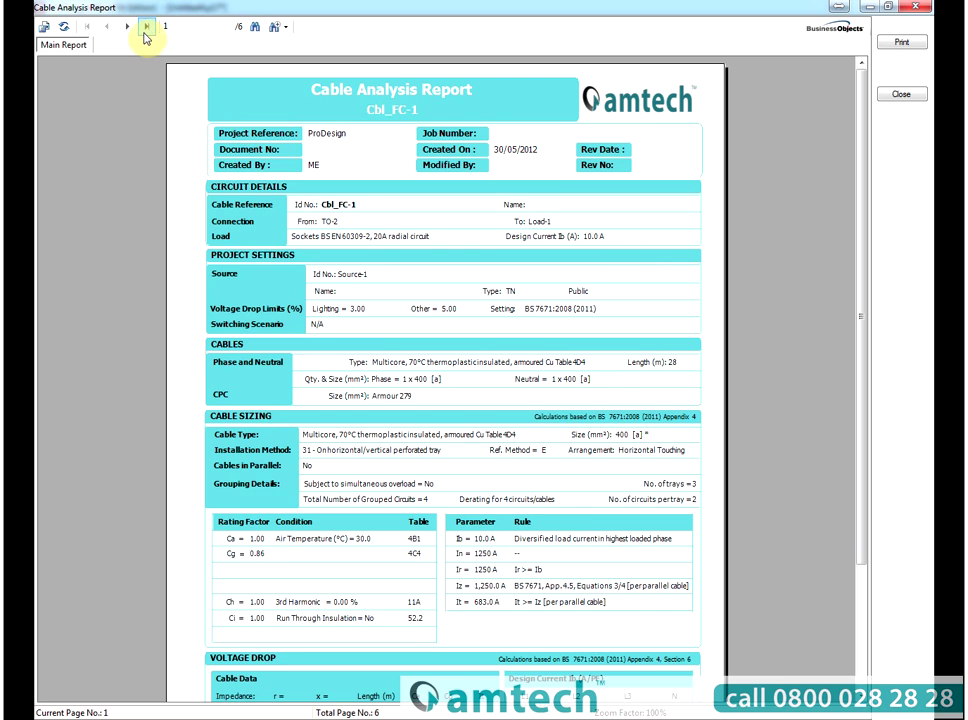
left_click(127, 27)
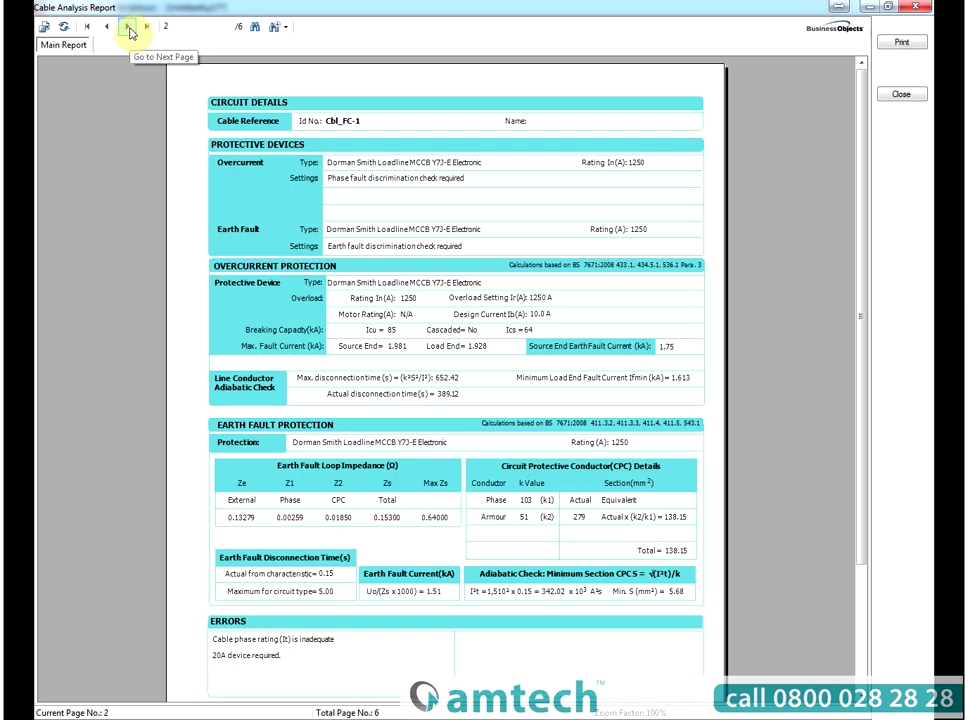
left_click(901, 95)
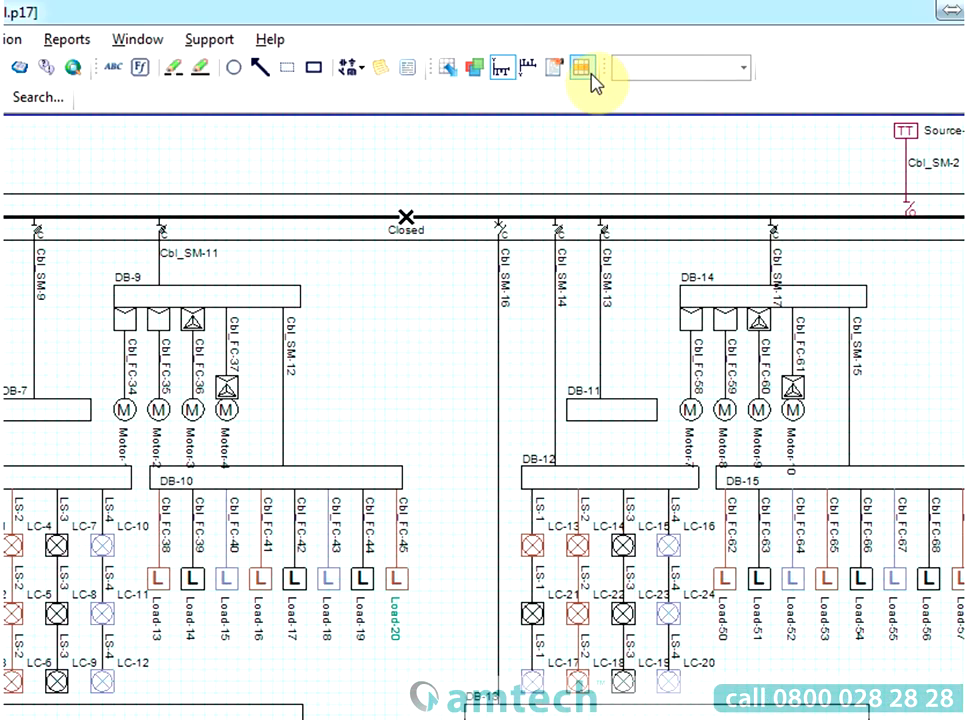
Step: In Data Entry, set cables Cbl_SM-3 to Cbl_SM-12 to single-core 70°C thermoplastic non-arm
left_click(604, 53)
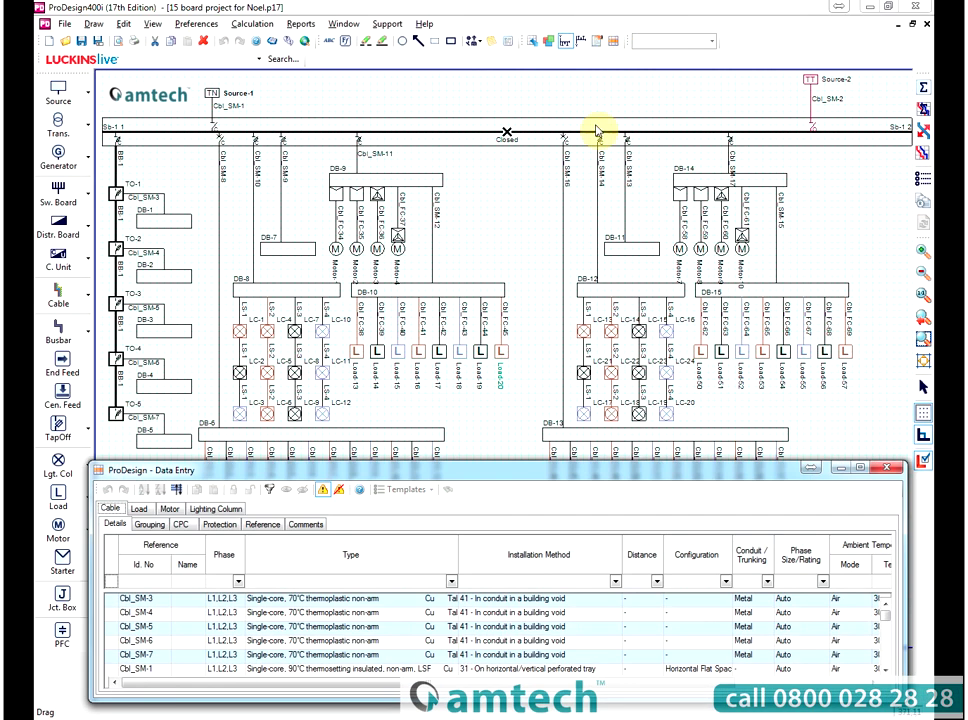
left_click_drag(503, 463, 494, 298)
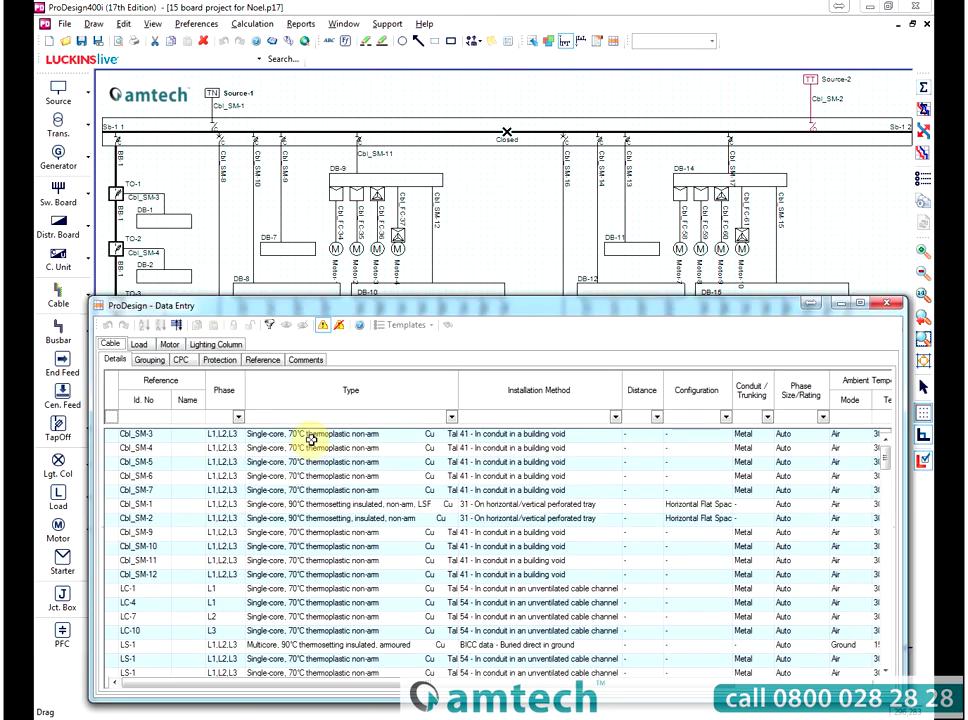
left_click_drag(309, 435, 299, 574)
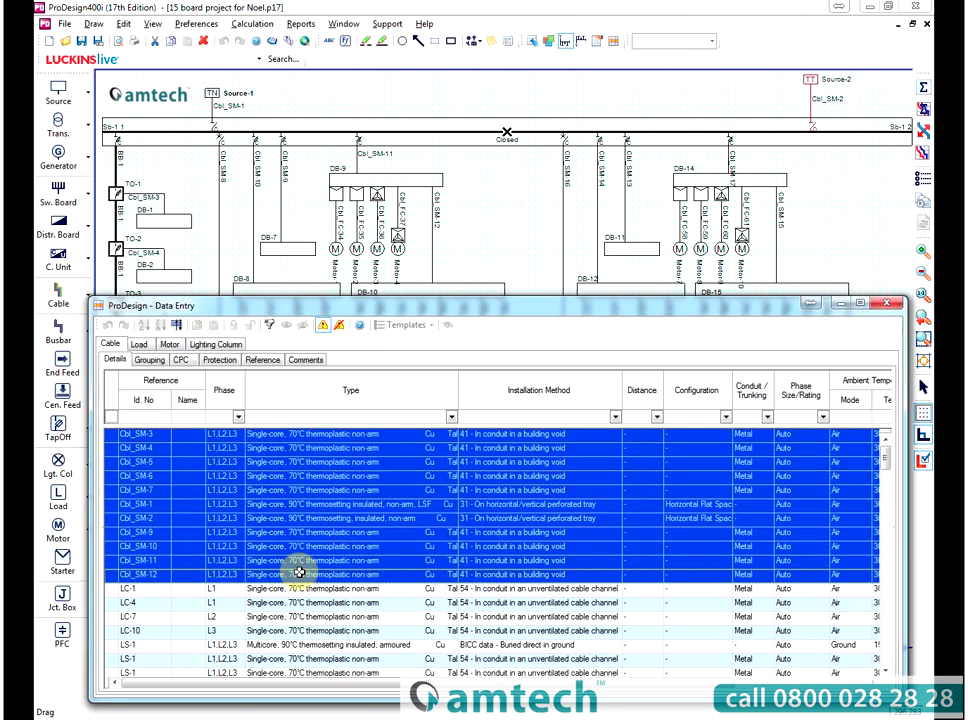
left_click(452, 416)
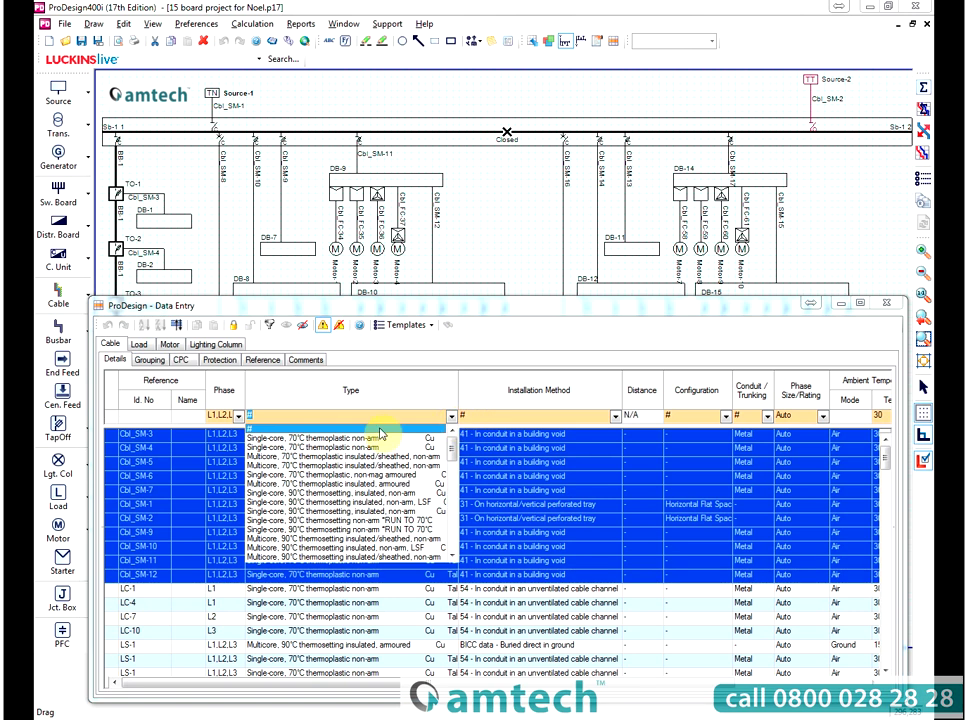
left_click(345, 438)
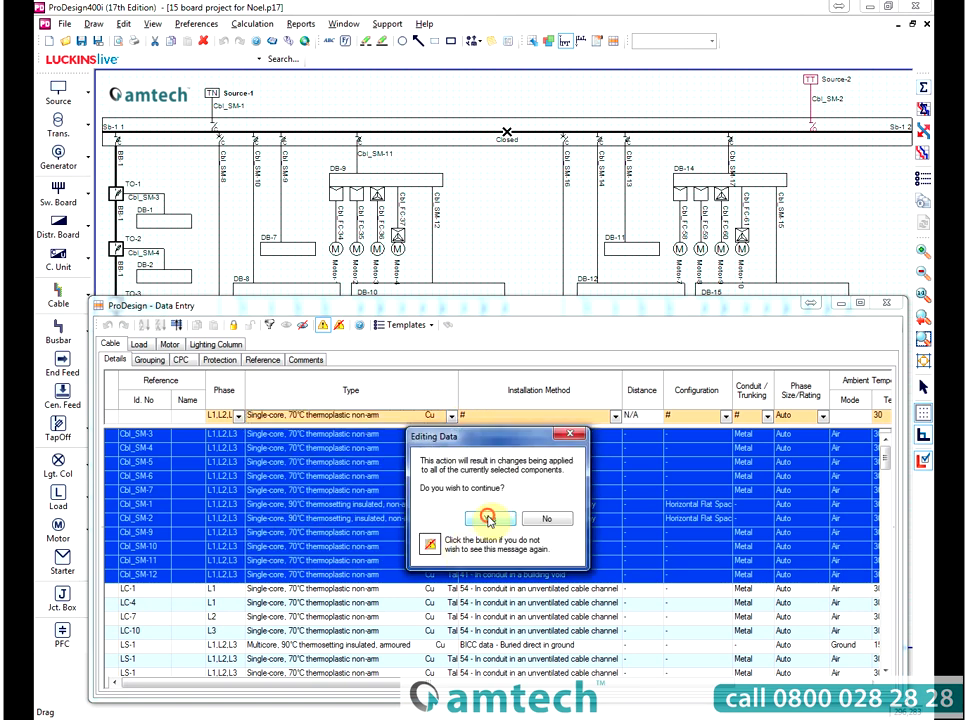
left_click(490, 517)
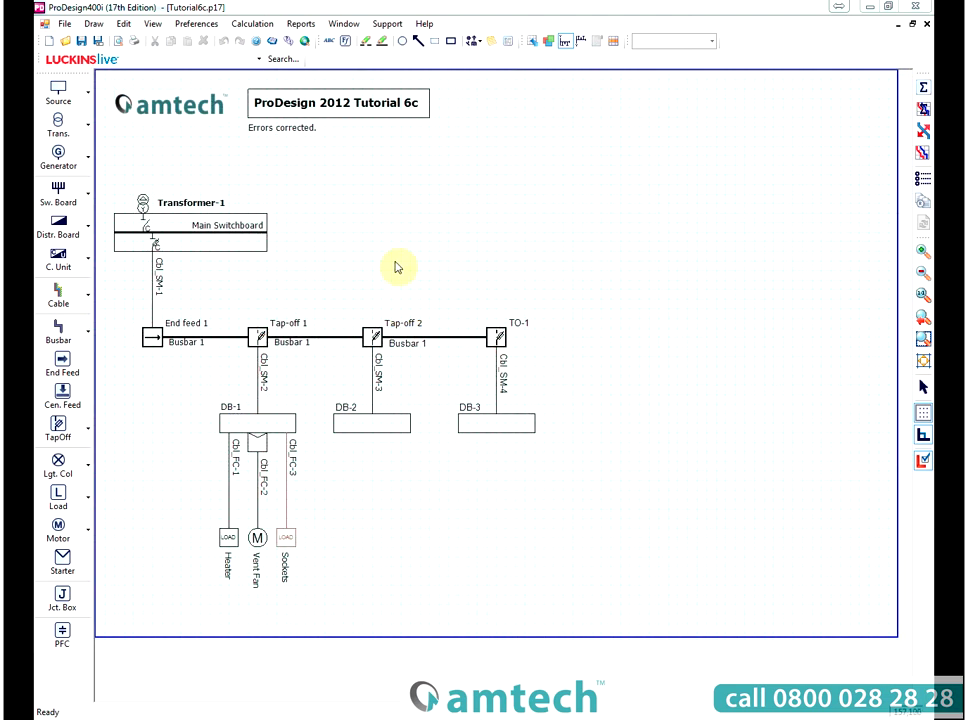
Step: Export the schematic to FastTest as Tutorial6c.PD2FT on the Desktop
left_click(62, 25)
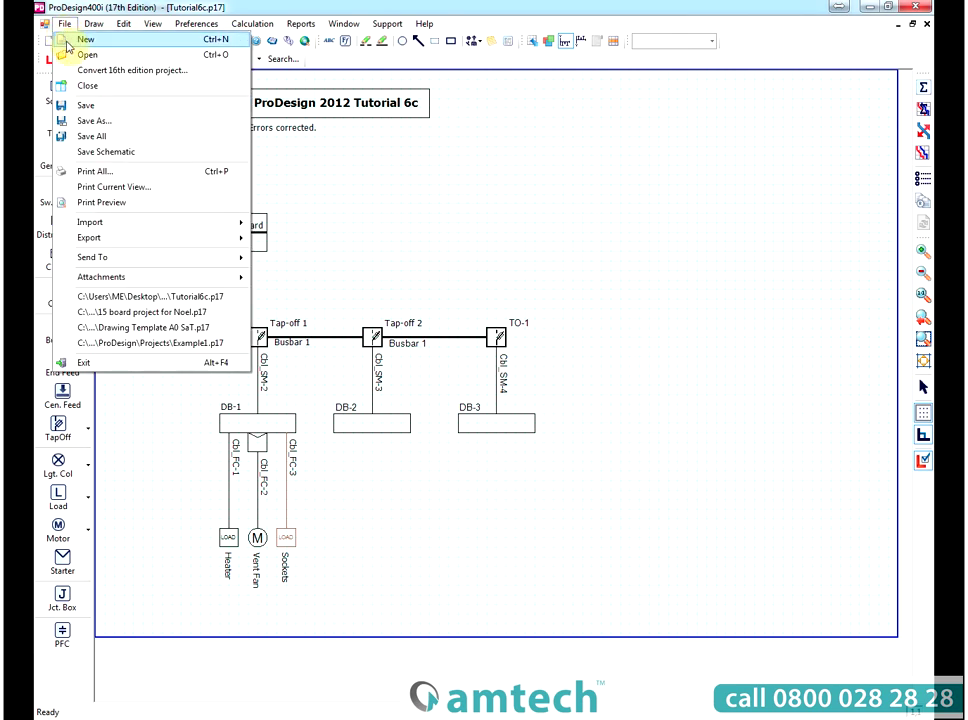
mouse_move(127, 239)
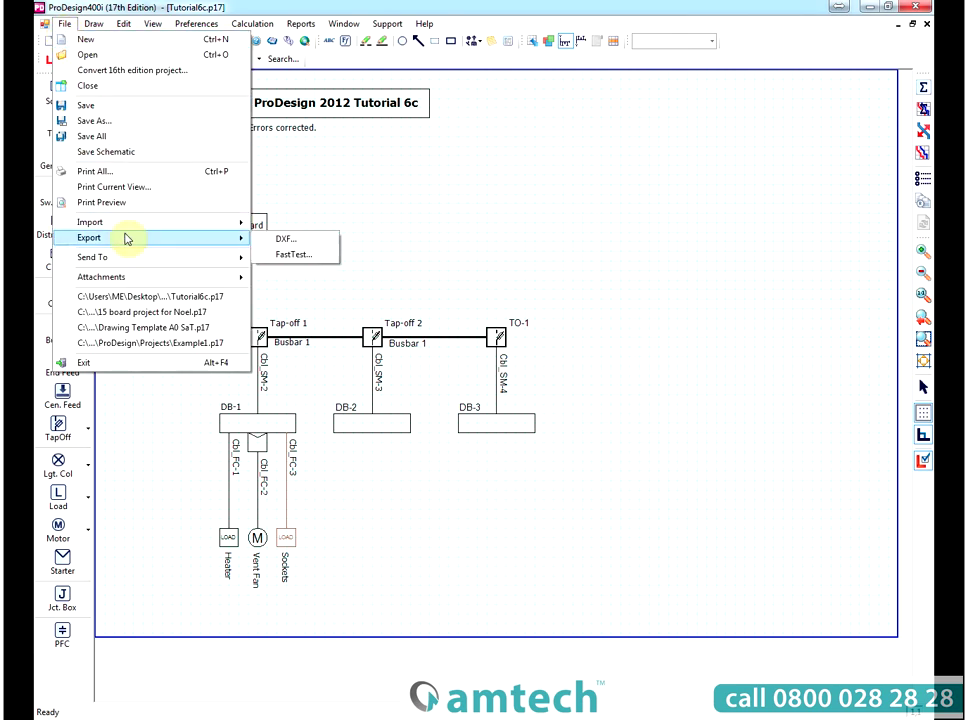
left_click(294, 255)
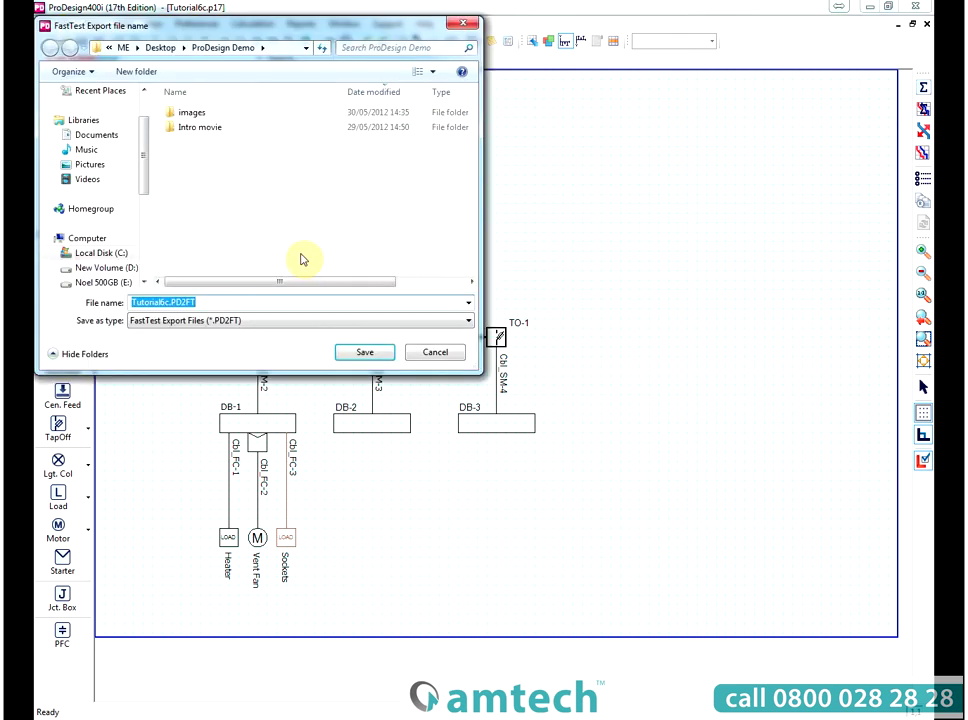
left_click_drag(145, 156, 145, 113)
left_click(101, 114)
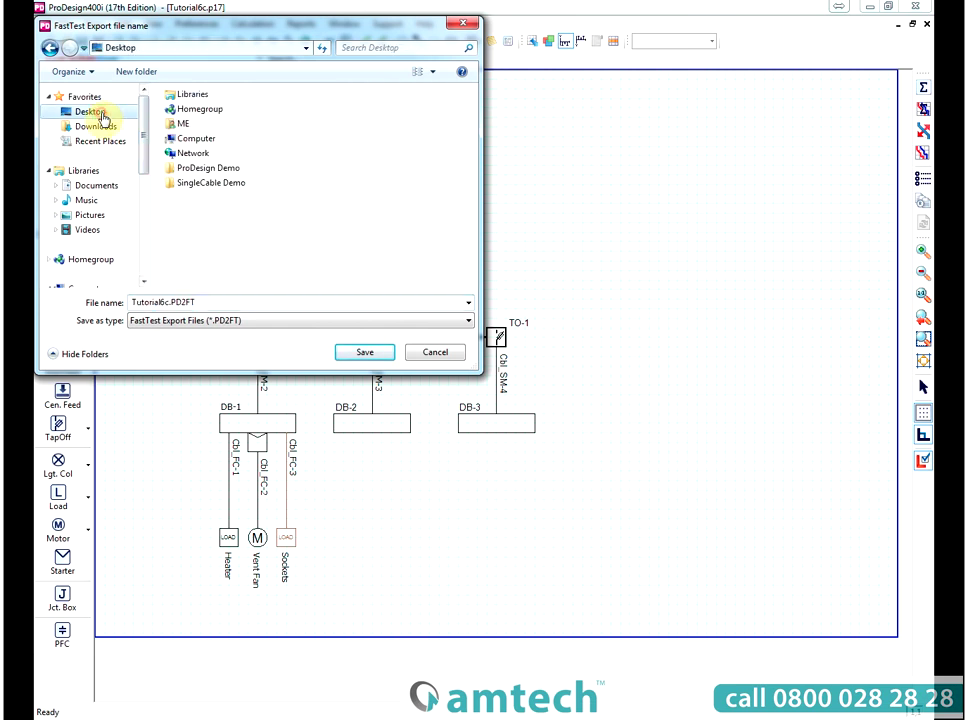
left_click(370, 354)
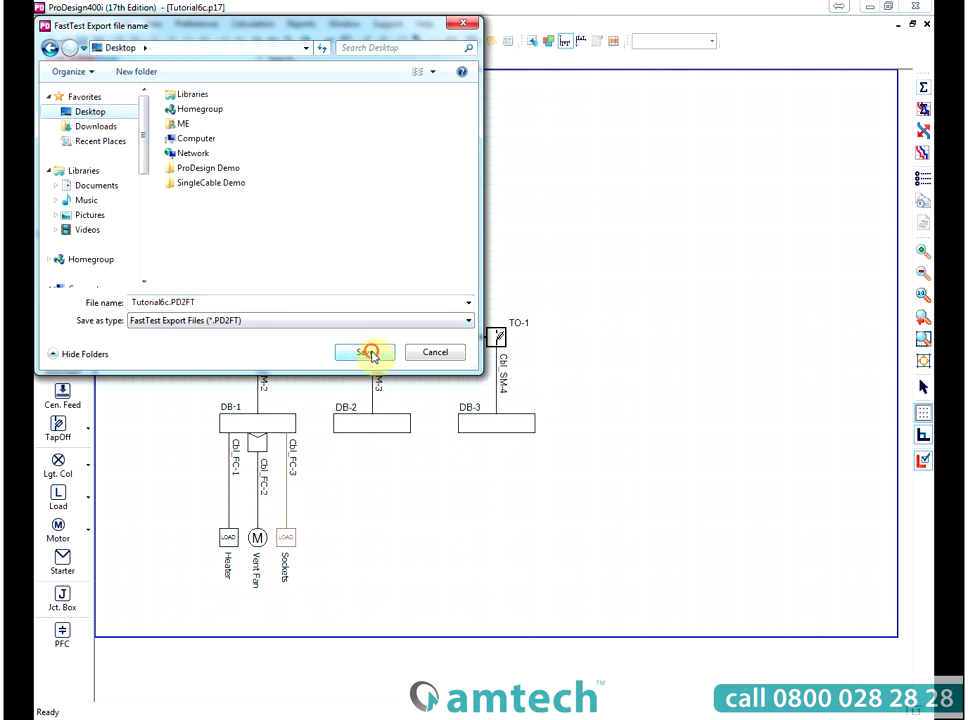
left_click(566, 420)
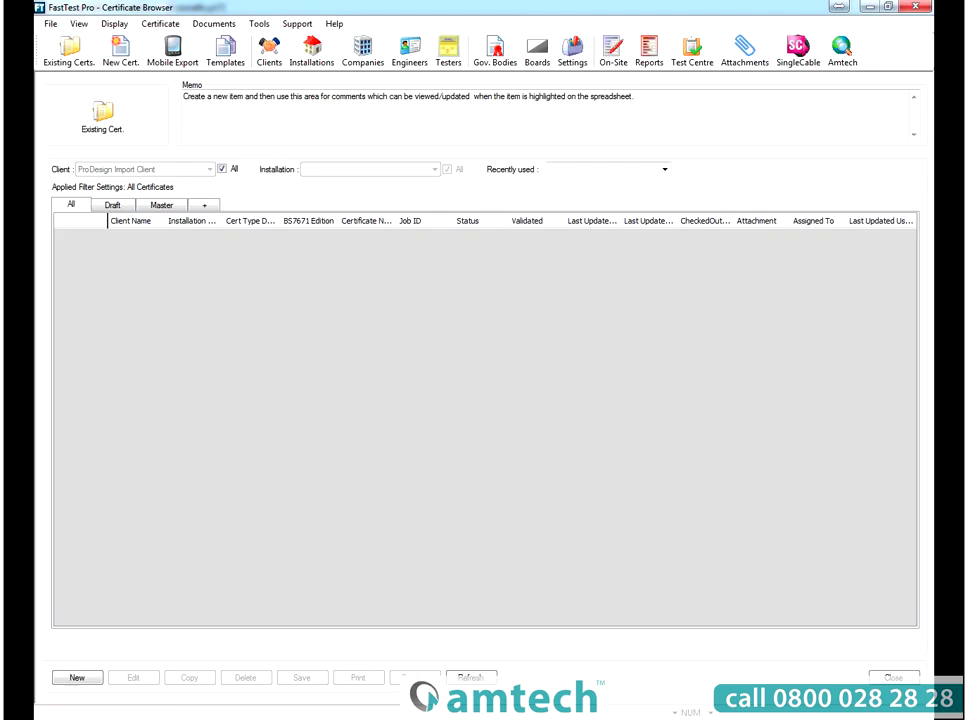
Step: Open Import From ProDesign and name the new installation 'test'
left_click(47, 24)
mouse_move(104, 55)
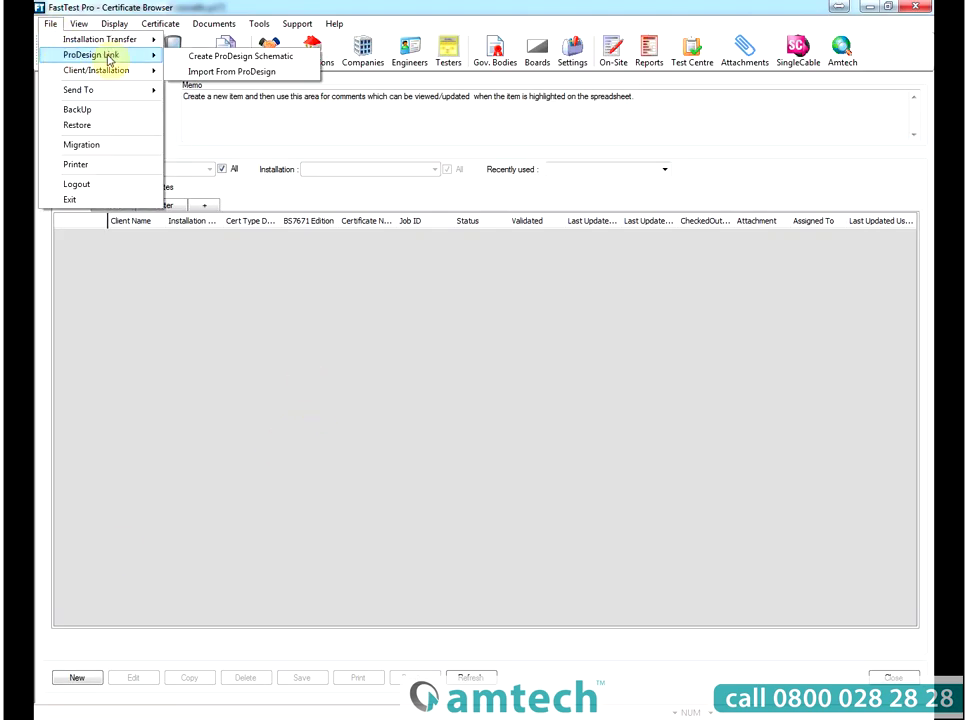
left_click(199, 71)
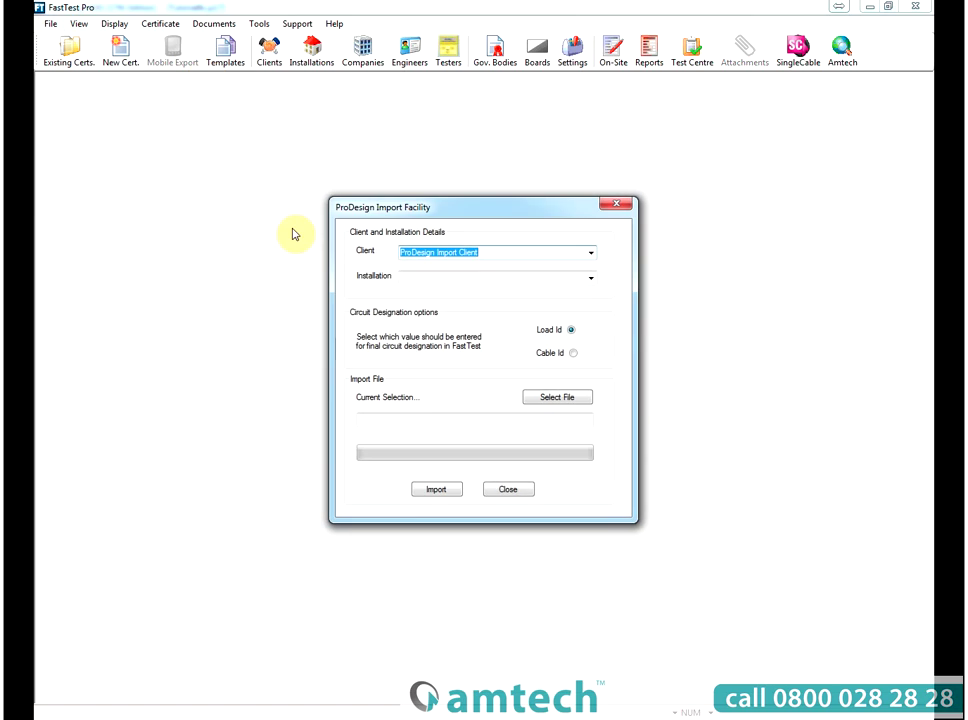
left_click(582, 279)
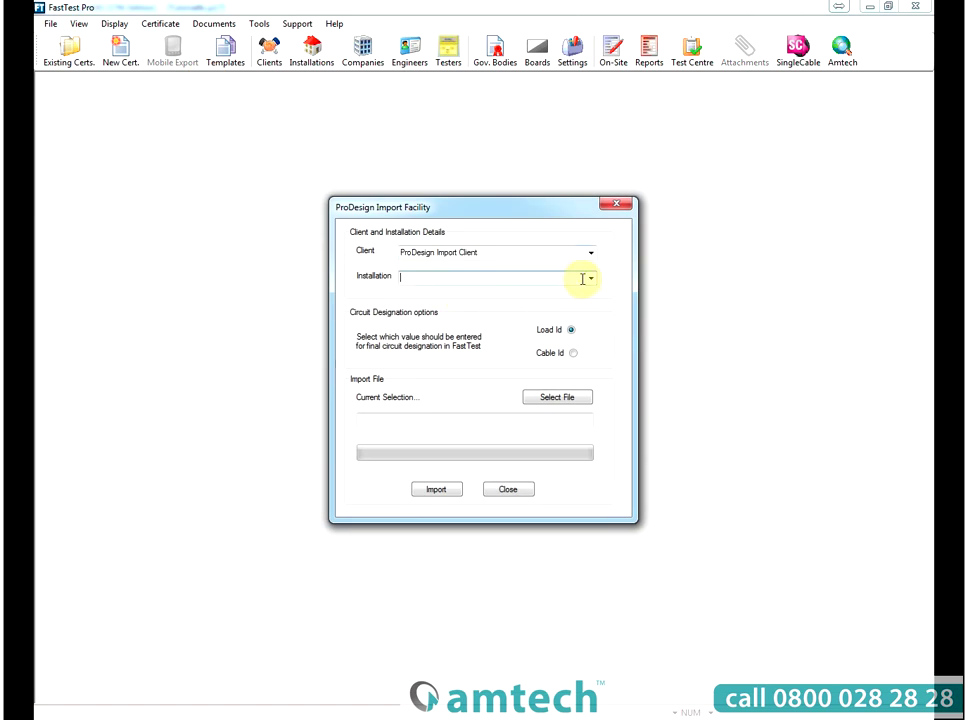
type("test")
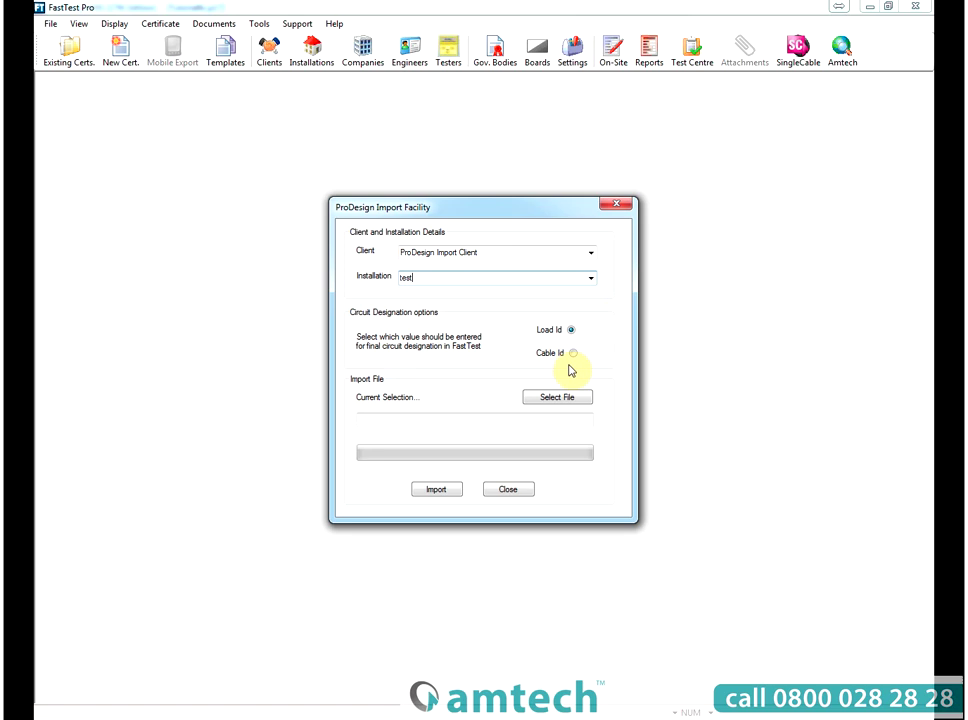
Step: Select Tutorial6c.PD2FT as the import file, import it, and confirm the new installation
left_click(553, 398)
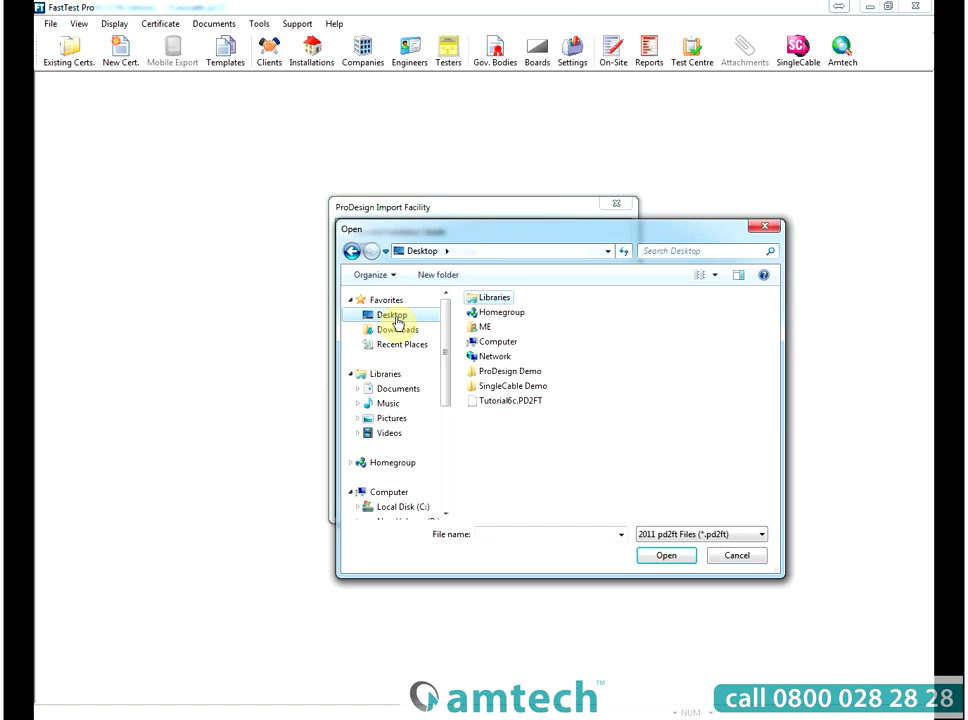
left_click(497, 405)
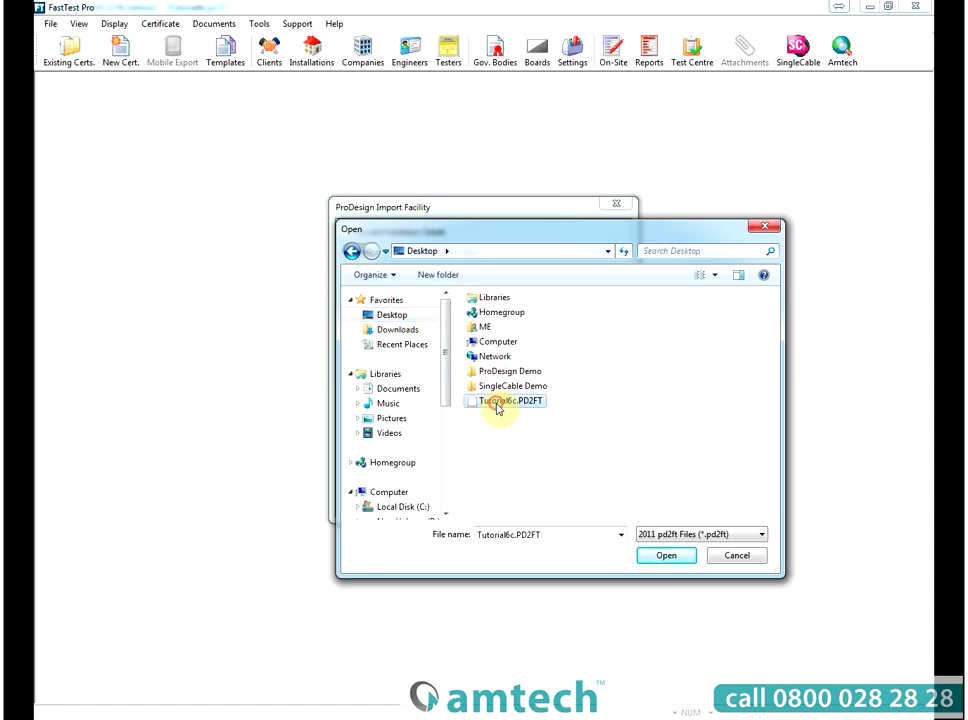
left_click(670, 562)
left_click(453, 489)
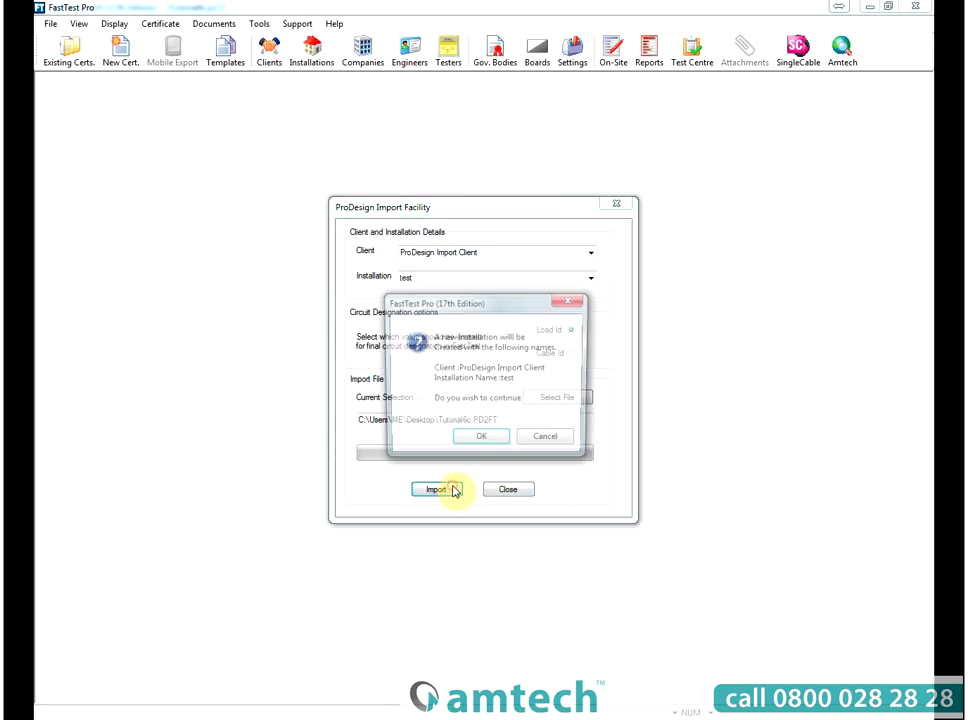
left_click(484, 438)
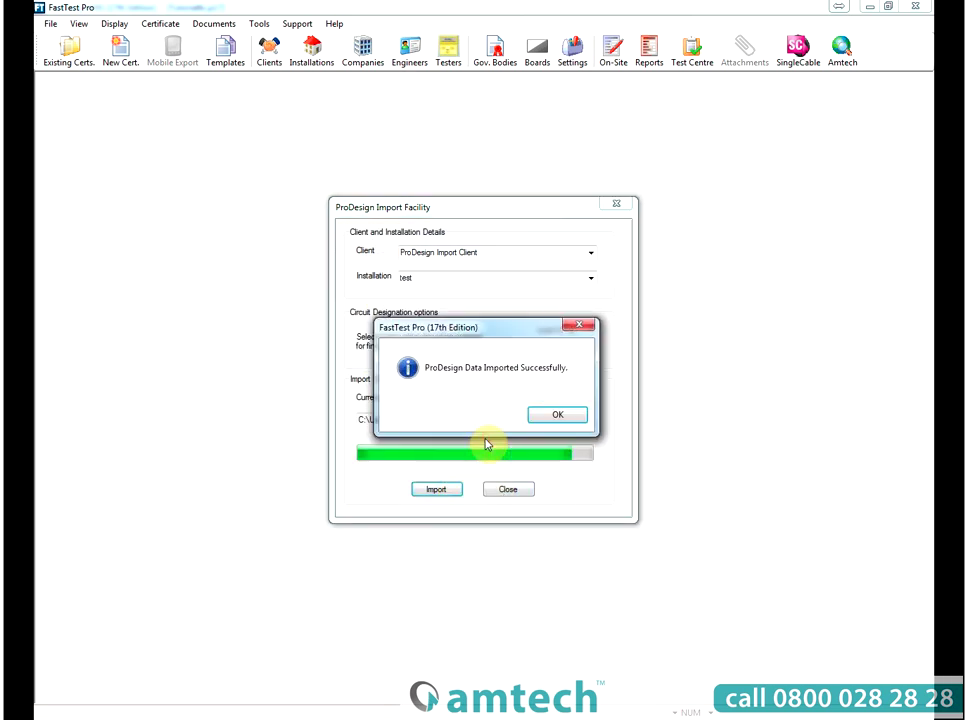
left_click(566, 417)
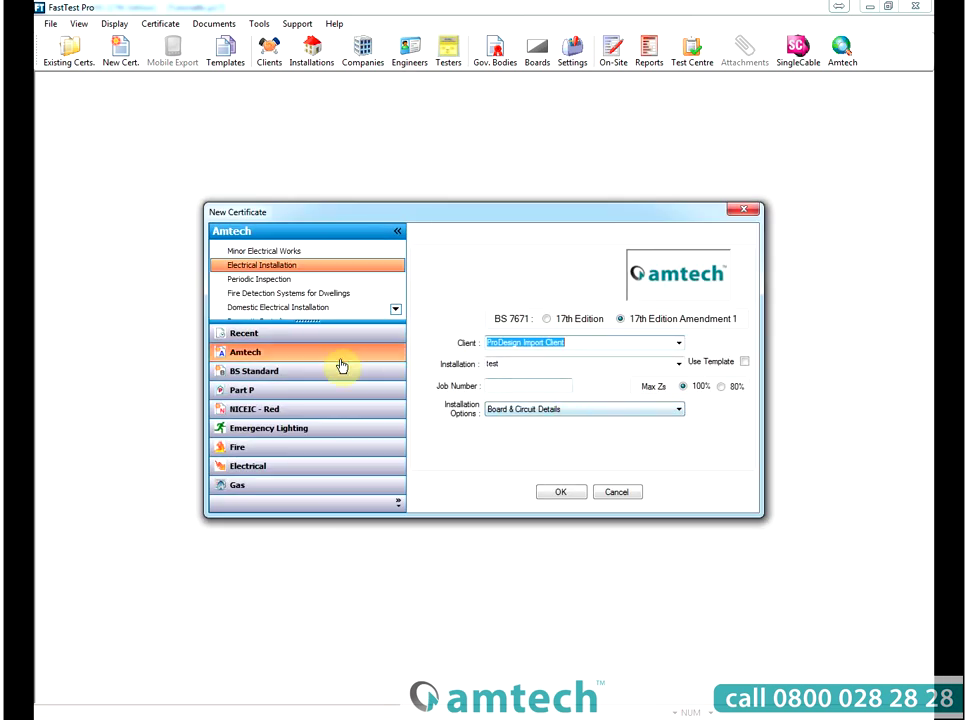
Step: Create a new Amtech Electrical Installation certificate for the test installation
left_click(297, 357)
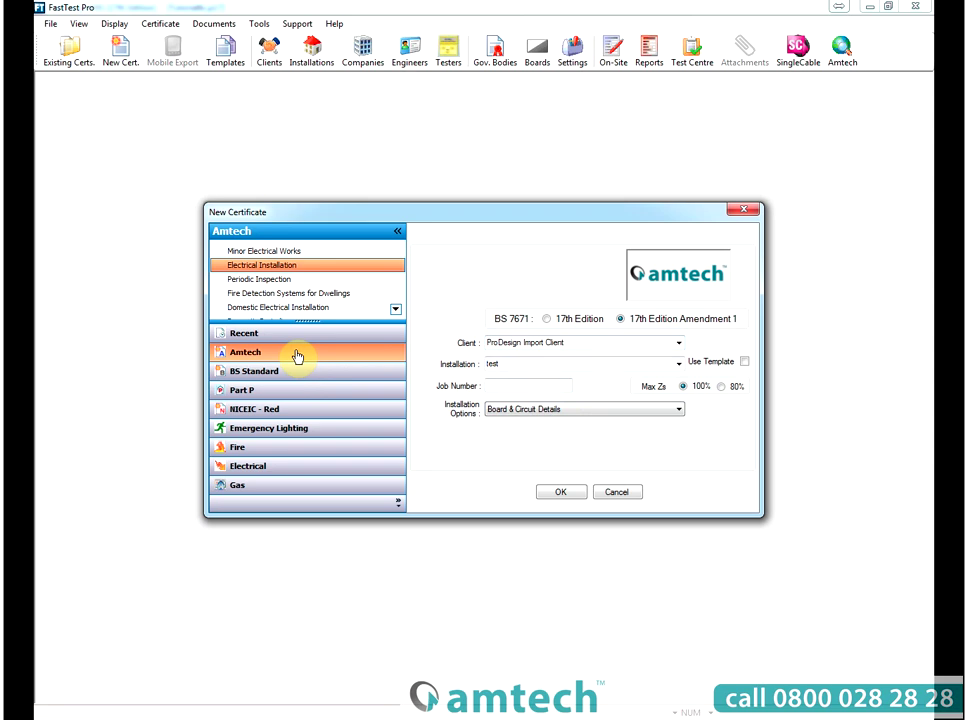
left_click(296, 267)
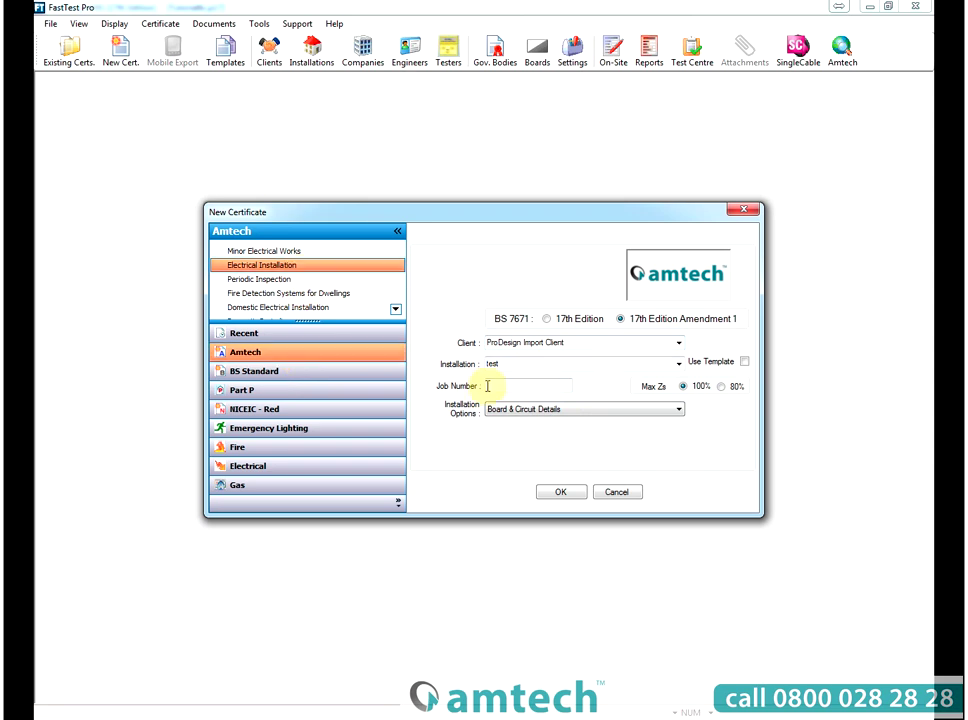
left_click(564, 492)
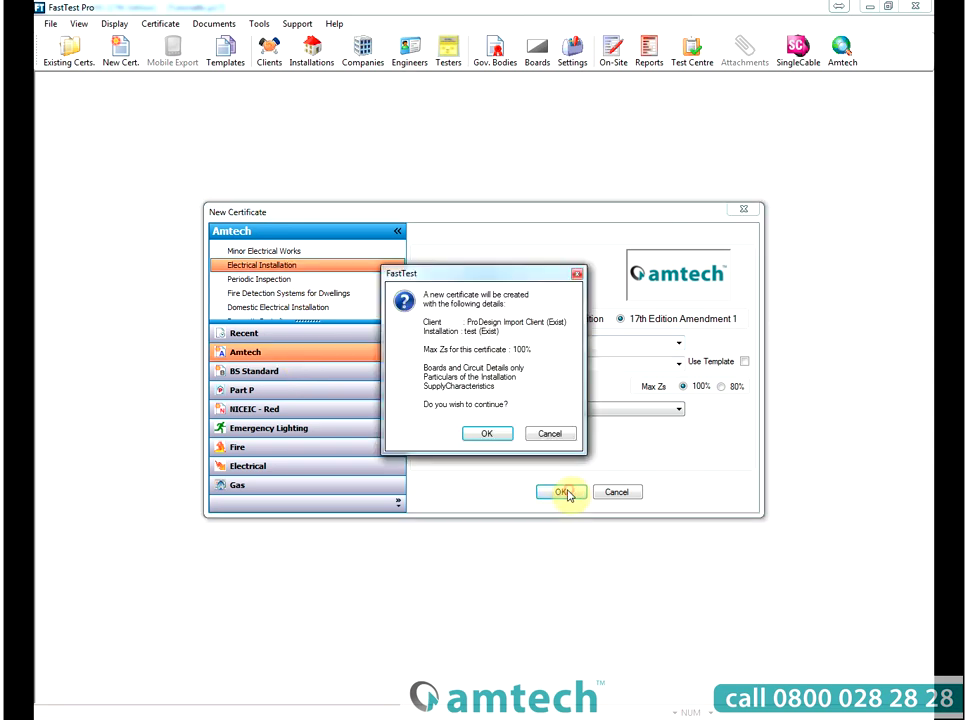
left_click(497, 435)
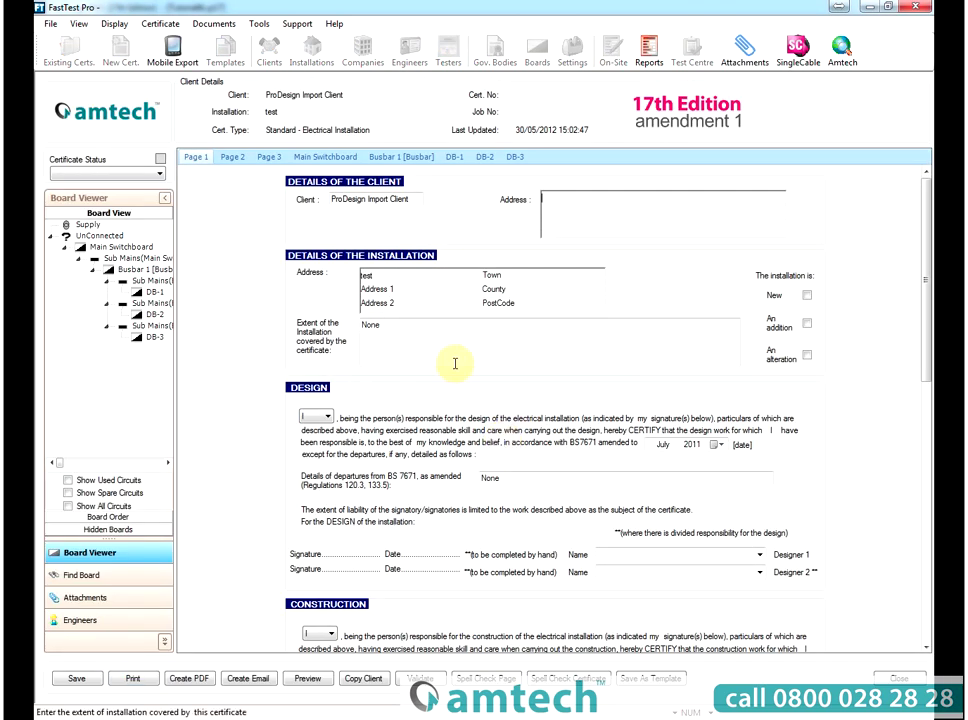
Step: Review the imported Main Switchboard, Busbar 1, DB-1 and DB-2 circuit pages
left_click(319, 161)
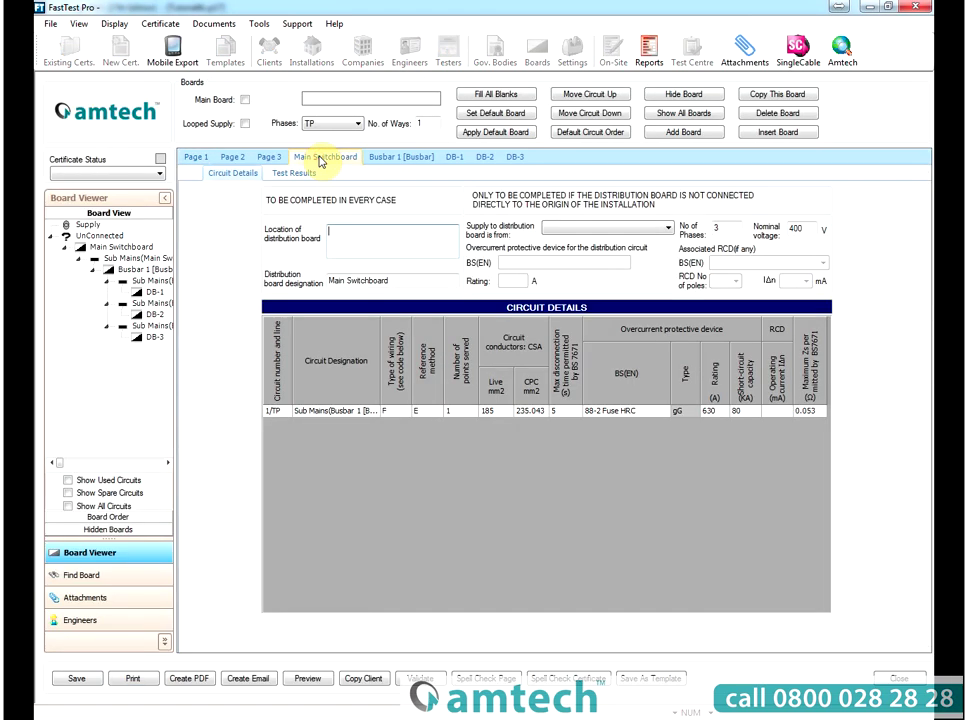
left_click(380, 157)
left_click(458, 157)
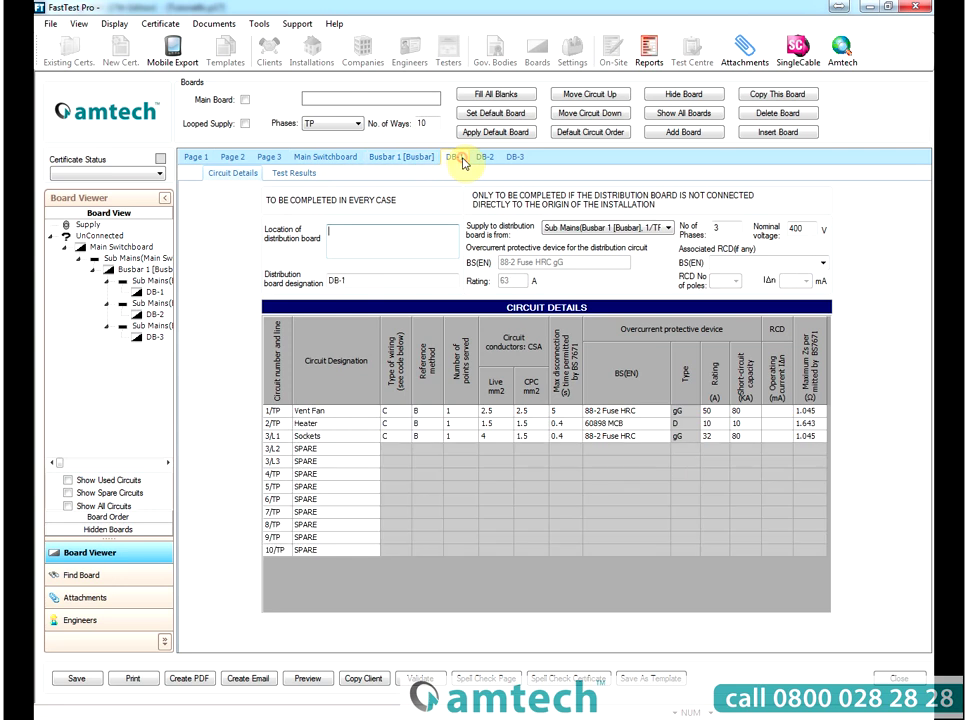
left_click(484, 157)
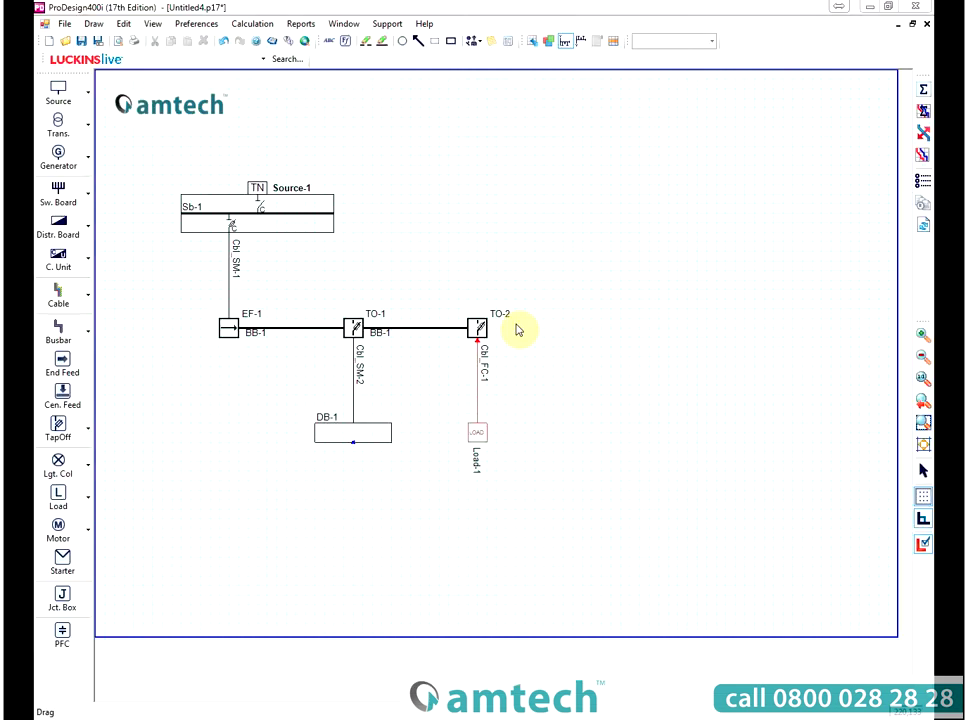